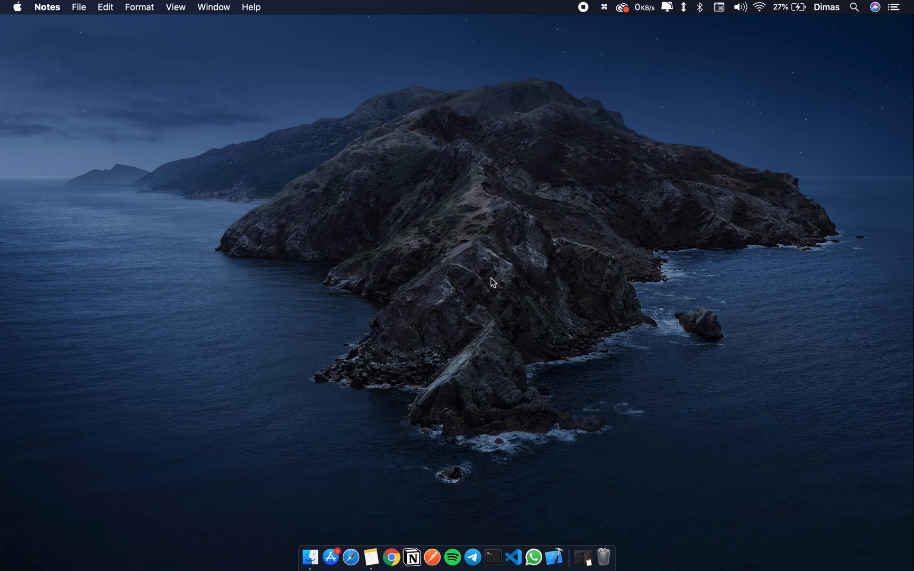
Step: Open Microsoft Word and create a blank document
{"action": "key", "text": "super+space"}
{"action": "type", "text": "word"}
{"action": "key", "text": "Return"}
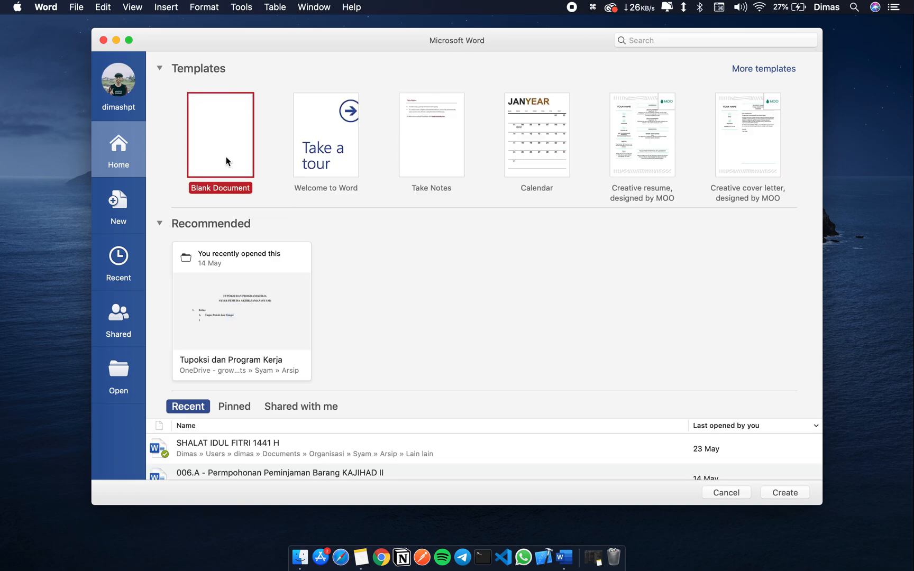
{"action": "double_click", "coordinate": [226, 157]}
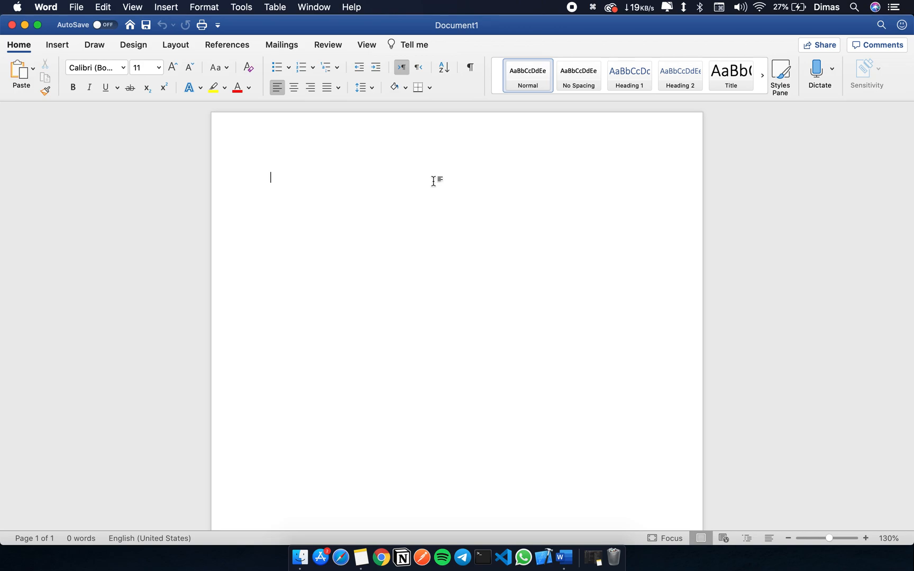
{"action": "left_click", "coordinate": [363, 87]}
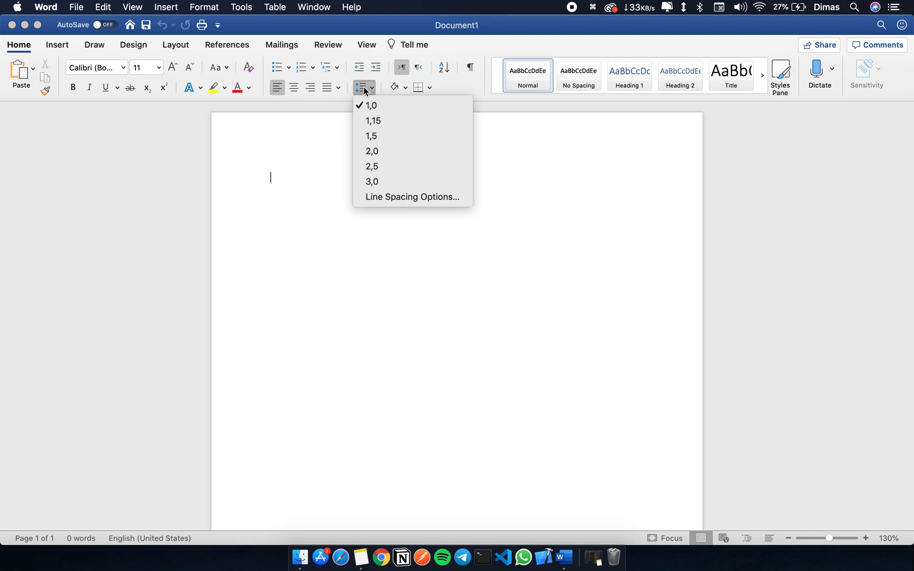
{"action": "left_click", "coordinate": [363, 86]}
{"action": "left_click", "coordinate": [367, 91]}
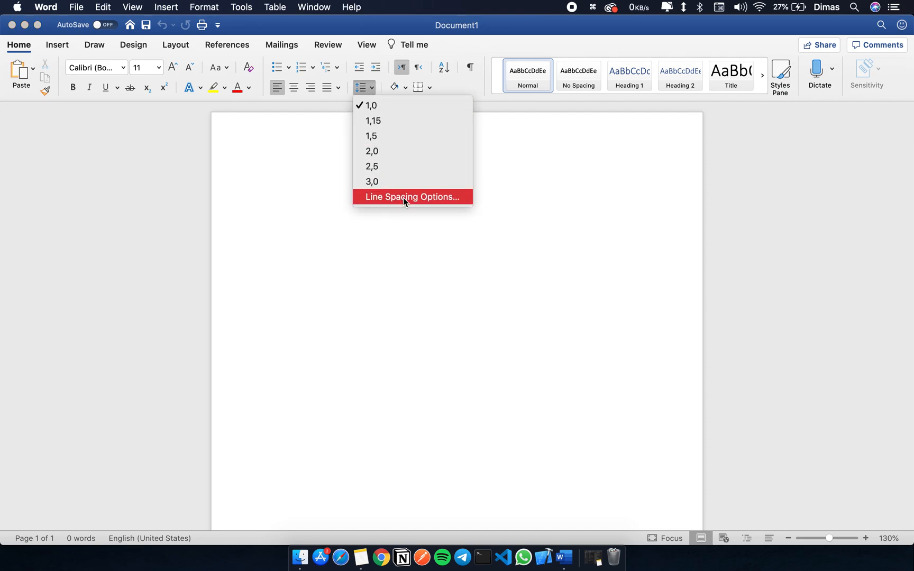
{"action": "left_click", "coordinate": [361, 88]}
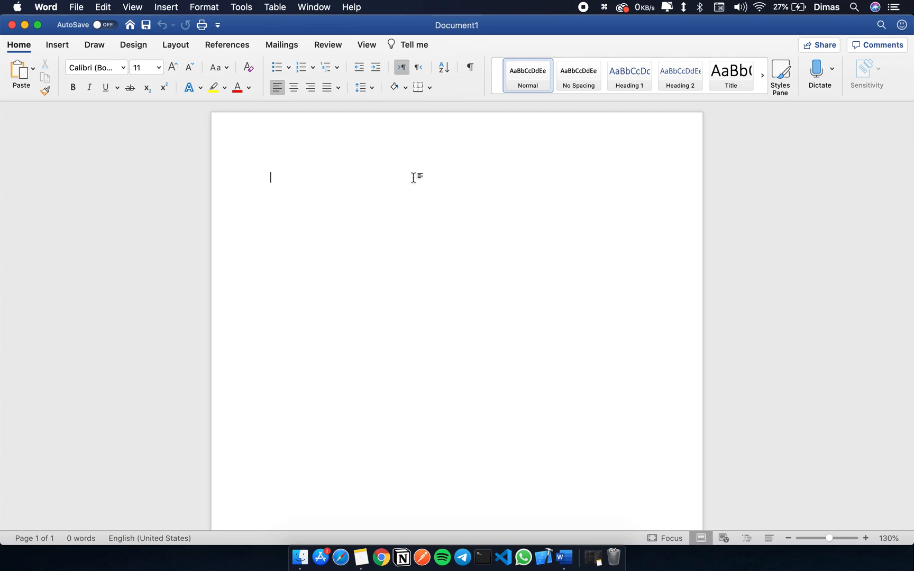
Step: Write a first line reading "Halo saya", the person's full name, and ", saya lahir di dunia ini kemarin"
{"action": "type", "text": "Halo saya dimas hayat "}
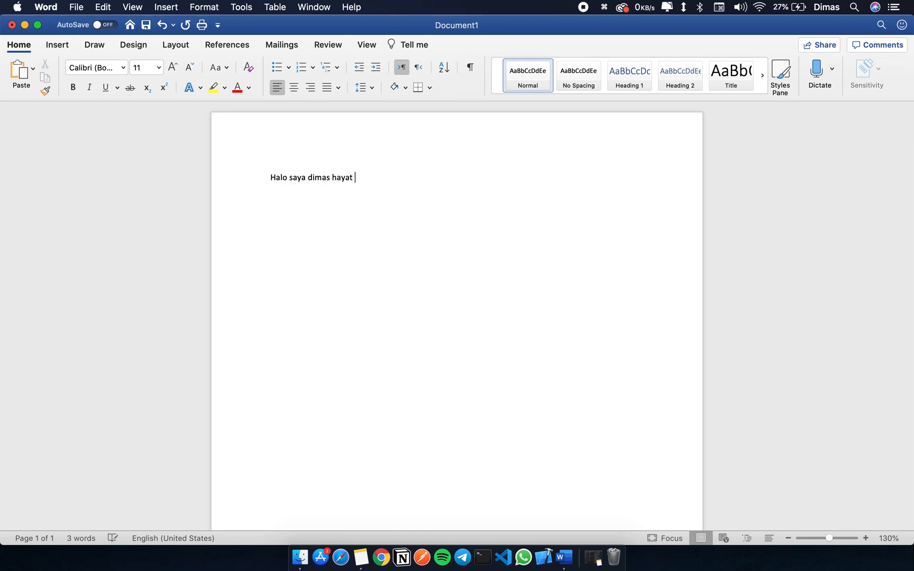
{"action": "type", "text": "pratama, saya la"}
{"action": "type", "text": "hir di du"}
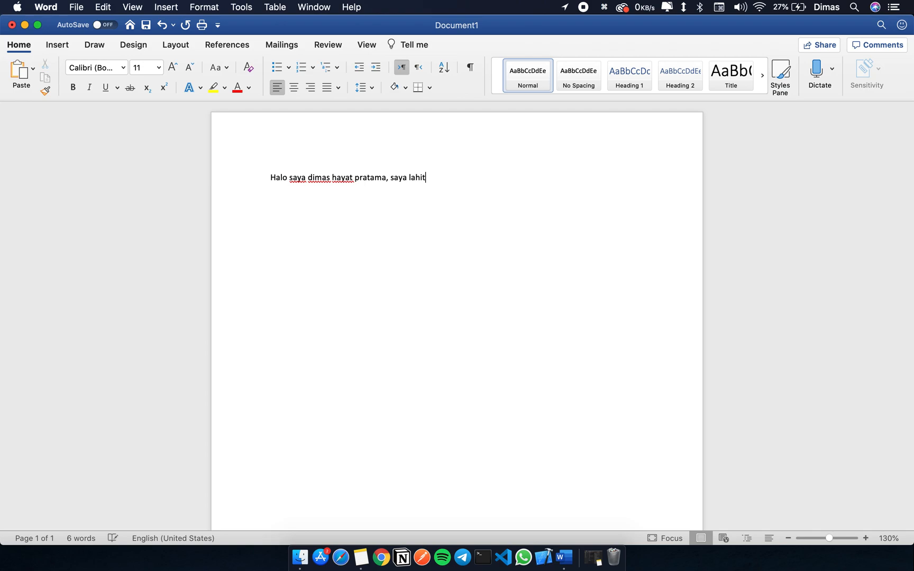
{"action": "type", "text": "nia ini kemarin"}
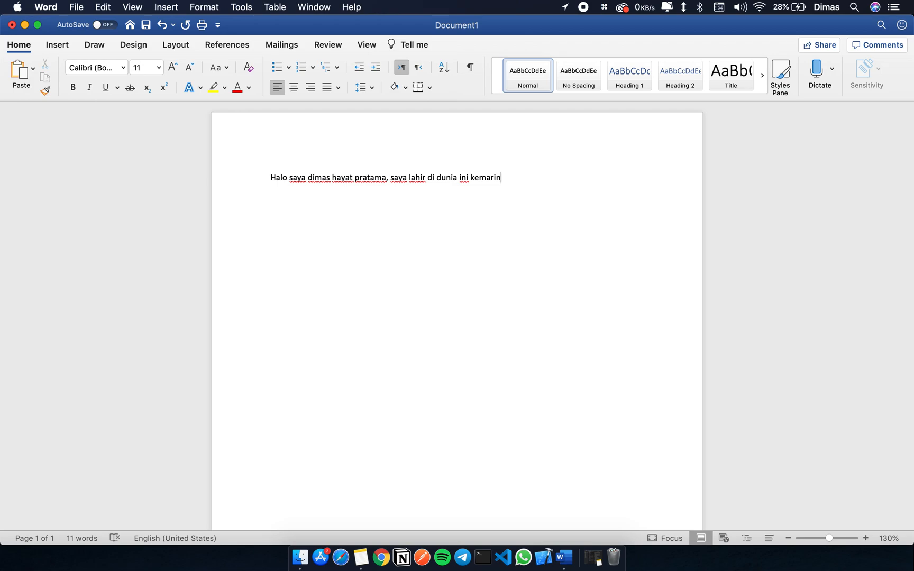
Step: Centre the introductory sentence on the page
{"action": "left_click", "coordinate": [380, 178]}
{"action": "left_click", "coordinate": [337, 178]}
{"action": "left_click", "coordinate": [275, 178]}
{"action": "key", "text": "shift+Right"}
{"action": "key", "text": "shift+Left"}
{"action": "left_click", "coordinate": [295, 88]}
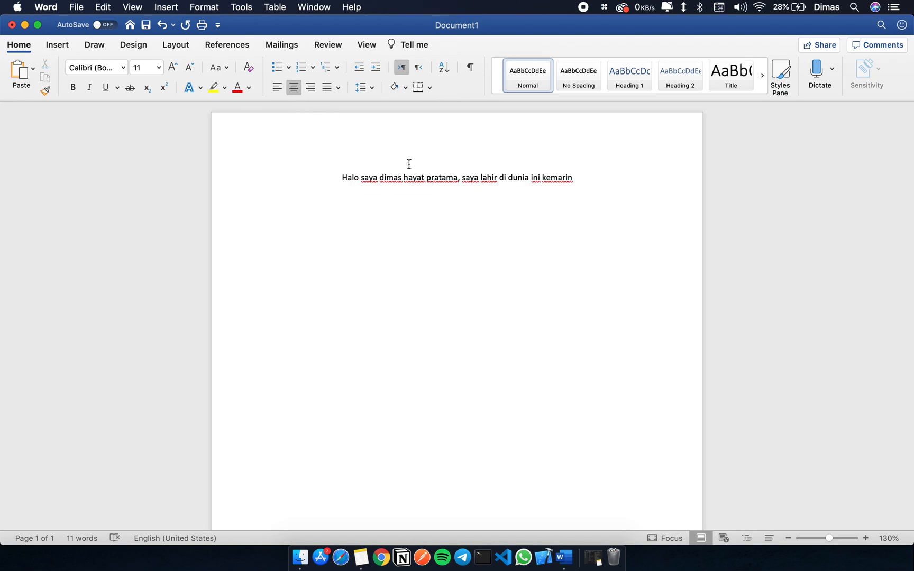
Step: Add the title "PROPOSAL" on its own line above the sentence, with an empty line between them
{"action": "left_click", "coordinate": [334, 181]}
{"action": "key", "text": "Return"}
{"action": "type", "text": "PROPOSAL"}
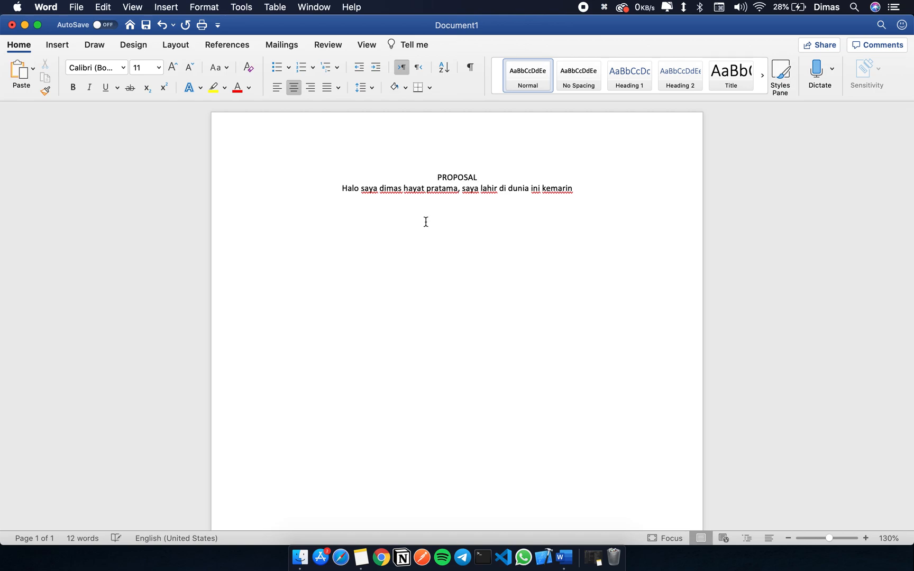
{"action": "key", "text": "alt+shift+Left"}
{"action": "key", "text": "Right"}
{"action": "key", "text": "Return"}
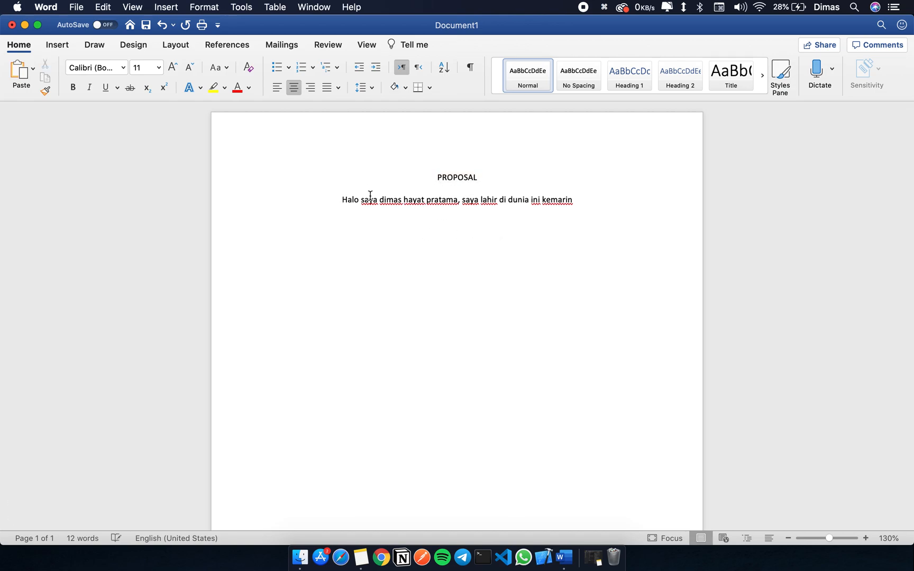
Step: Make the title "PROPOSAL" bold
{"action": "double_click", "coordinate": [458, 179]}
{"action": "key", "text": "super+b"}
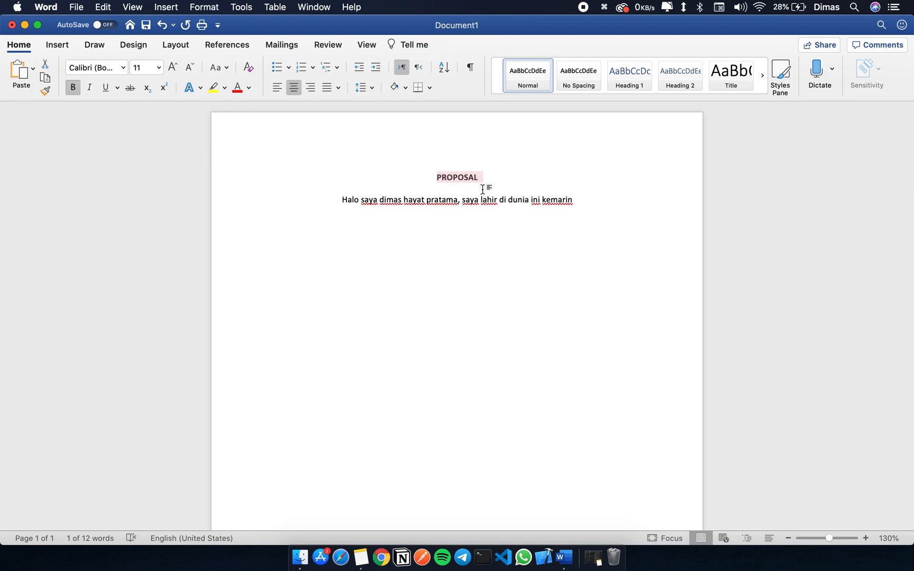
{"action": "left_click", "coordinate": [463, 179]}
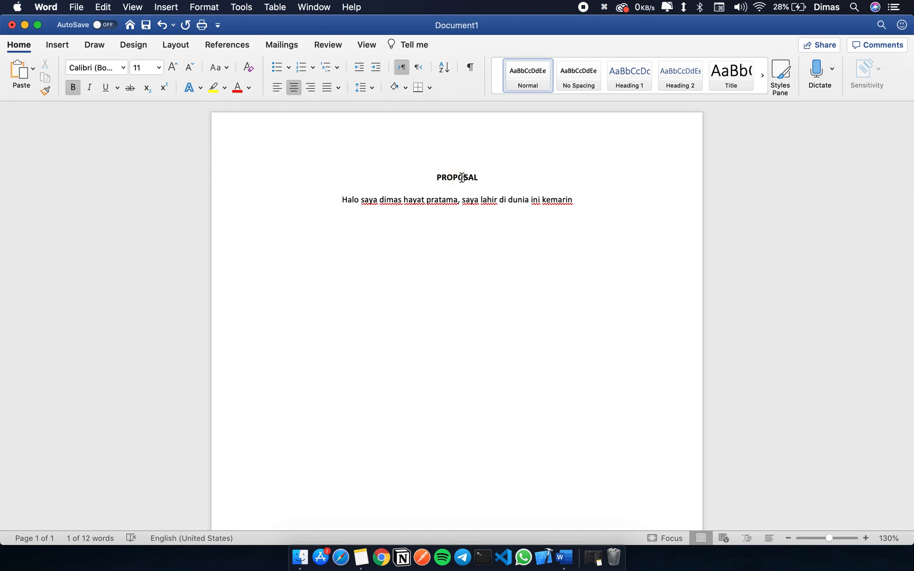
{"action": "left_click", "coordinate": [499, 183]}
Step: Switch the alignment of the title "PROPOSAL" repeatedly between left, centred and right, ending with right alignment
{"action": "left_click", "coordinate": [454, 177]}
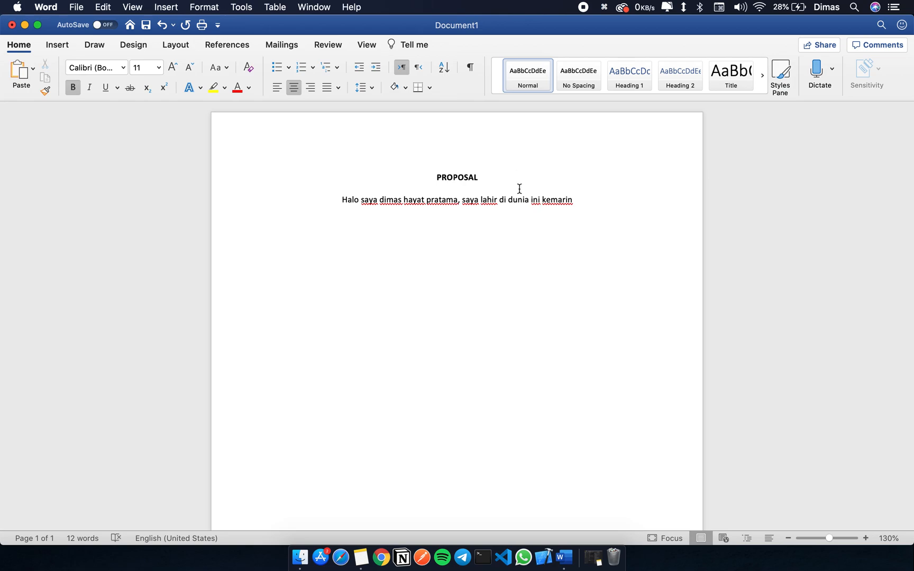
{"action": "key", "text": "cmd+l"}
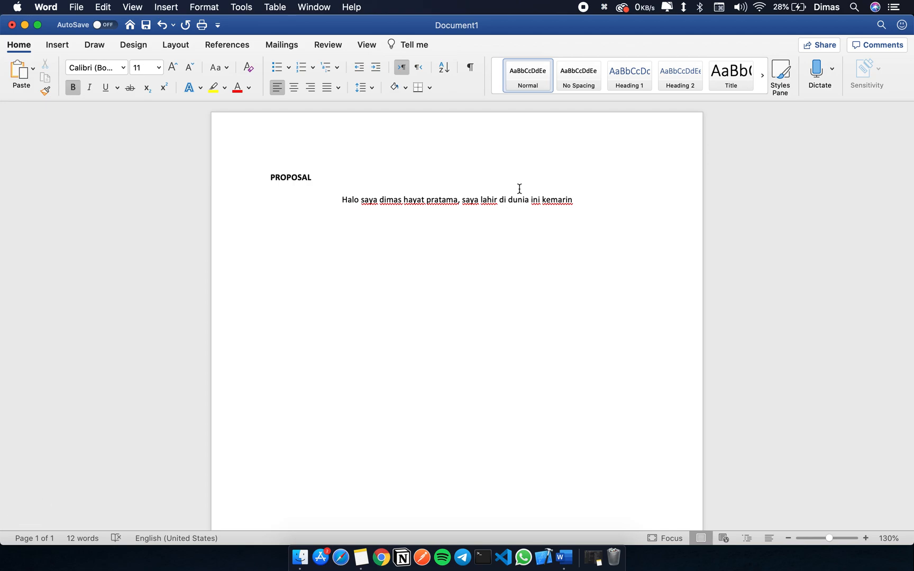
{"action": "key", "text": "super+e"}
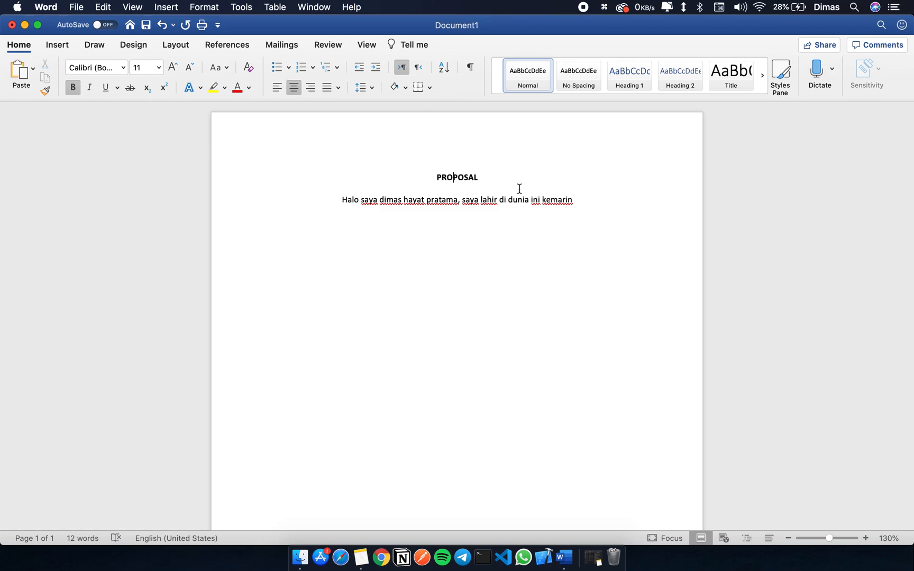
{"action": "key", "text": "super+r"}
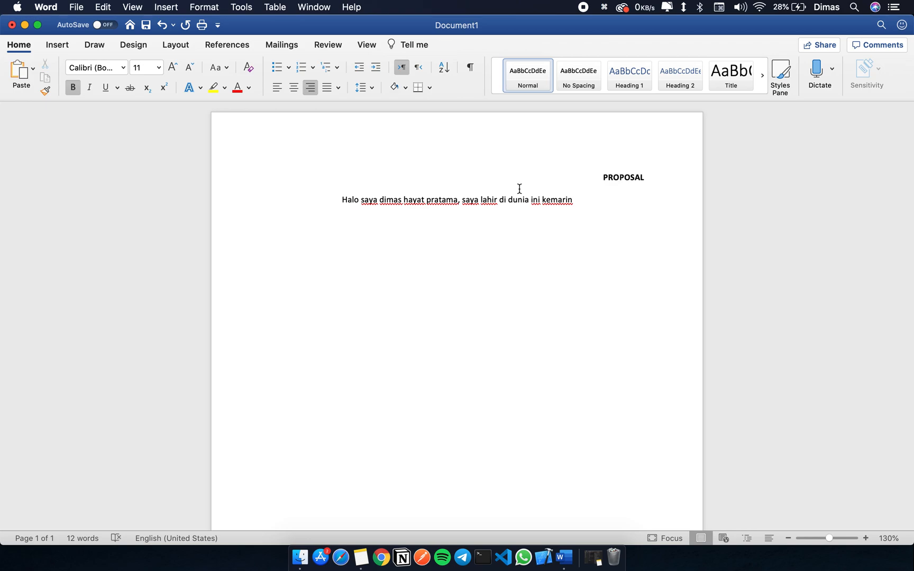
{"action": "key", "text": "super+e"}
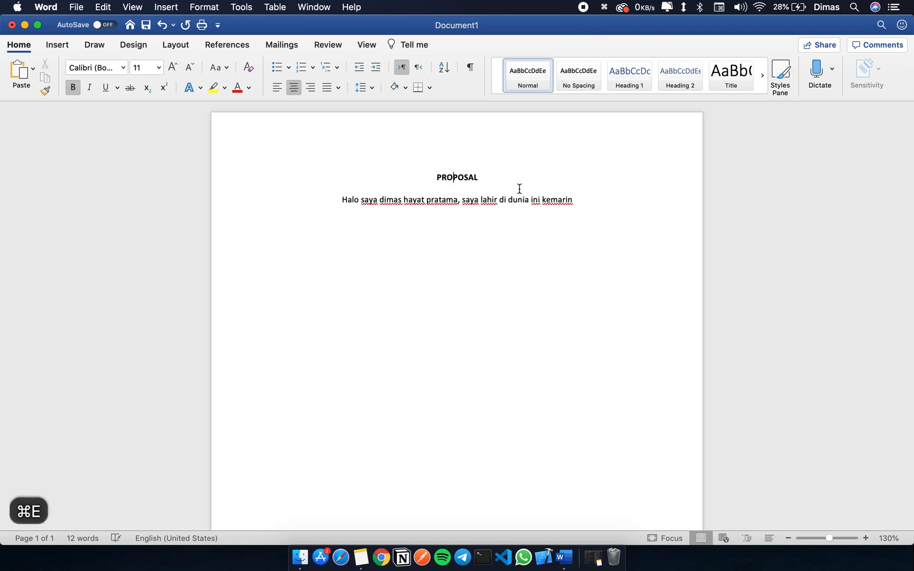
{"action": "key", "text": "super+l"}
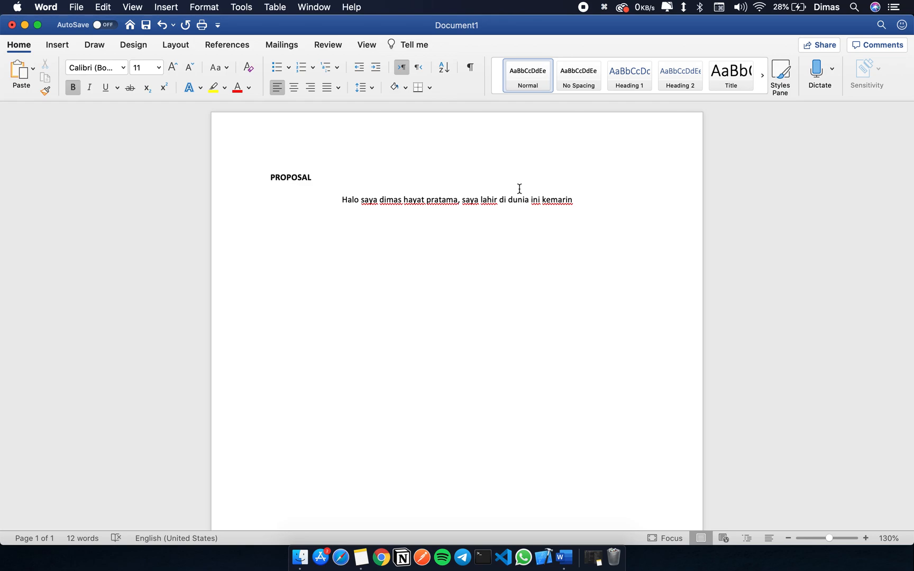
{"action": "key", "text": "super+e"}
{"action": "key", "text": "super+r"}
{"action": "key", "text": "super+l"}
{"action": "key", "text": "super+e"}
{"action": "key", "text": "super+r"}
{"action": "key", "text": "super+l"}
{"action": "key", "text": "super+e"}
{"action": "key", "text": "super+r"}
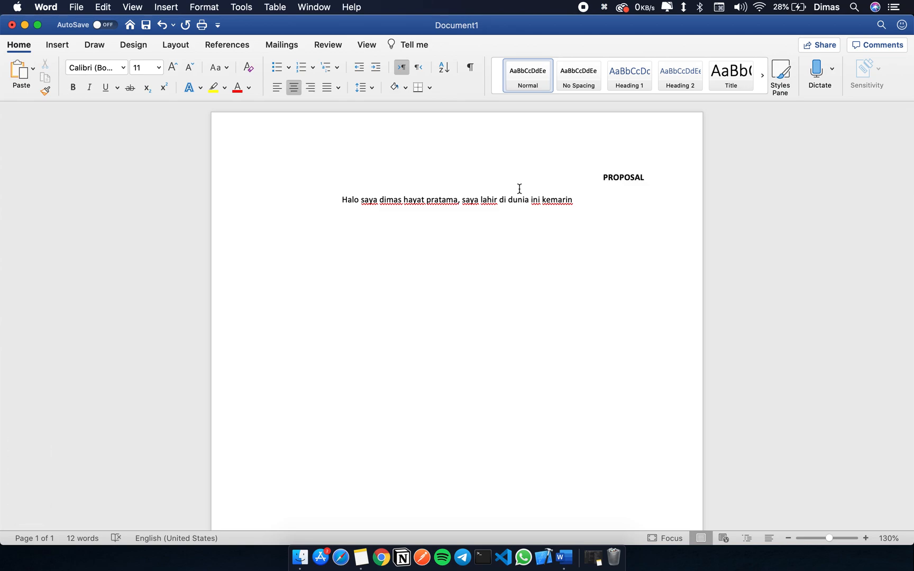
Step: Right-align the introductory sentence and write "Halo dunia" on the centred empty line above it
{"action": "key", "text": "super+r"}
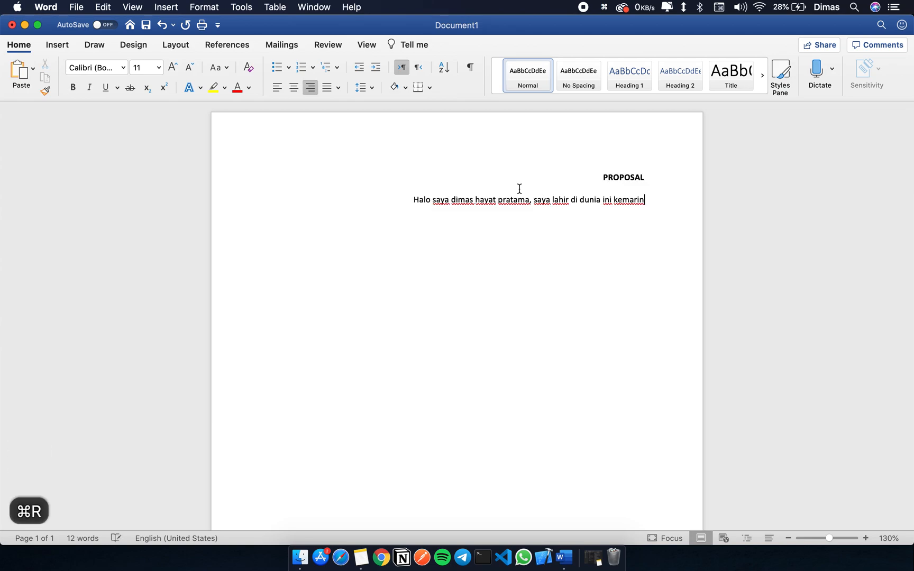
{"action": "left_click", "coordinate": [519, 188]}
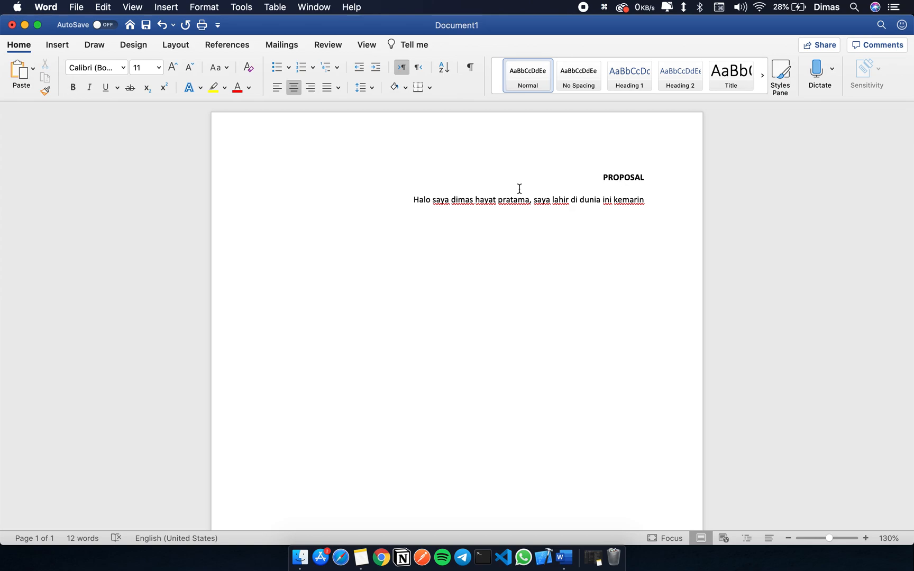
{"action": "type", "text": "Halo dunia"}
{"action": "left_click", "coordinate": [551, 201]}
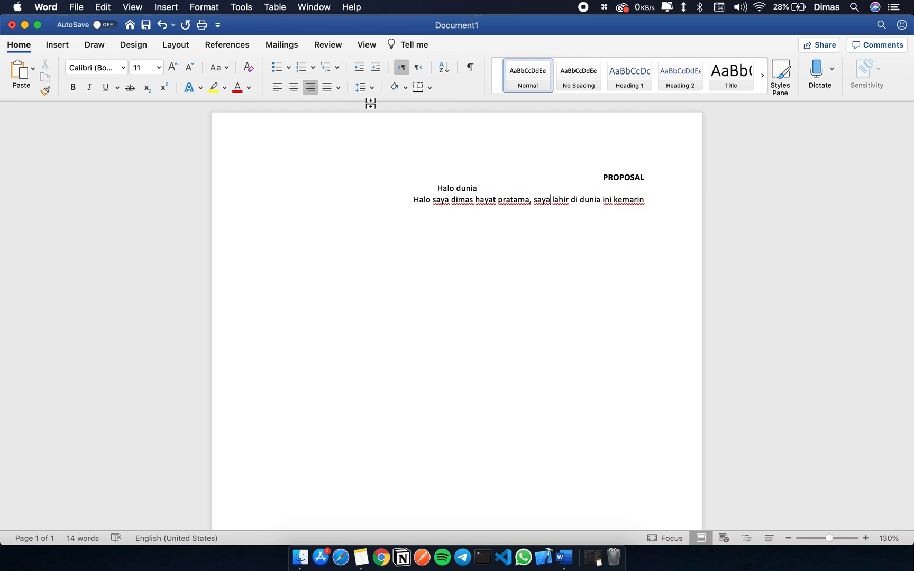
Step: Add two left-aligned empty lines below the right-aligned sentence
{"action": "left_click", "coordinate": [656, 201]}
{"action": "key", "text": "Return"}
{"action": "left_click", "coordinate": [278, 89]}
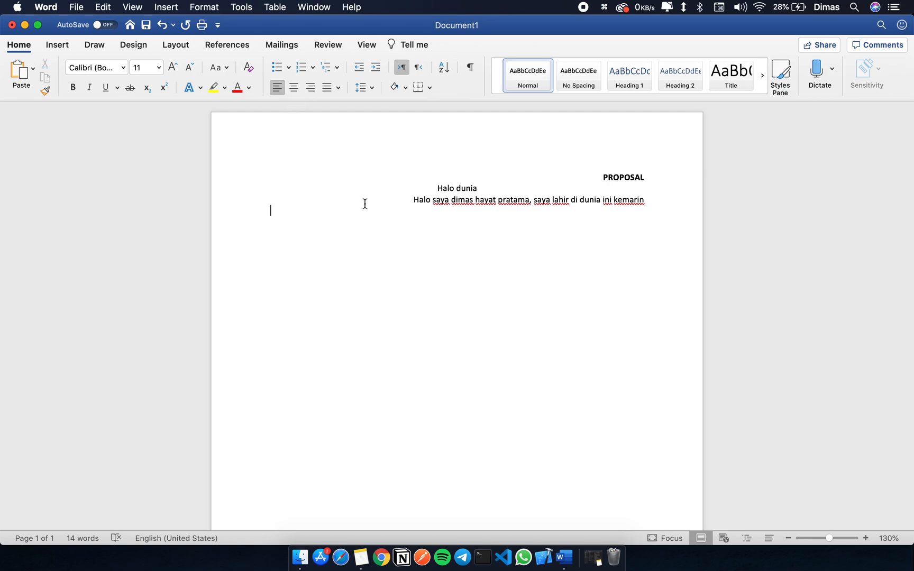
{"action": "key", "text": "Return"}
Step: Copy the right-aligned sentence and paste it six times in a row as a left-aligned paragraph below
{"action": "left_click_drag", "start_coordinate": [657, 199], "coordinate": [410, 201]}
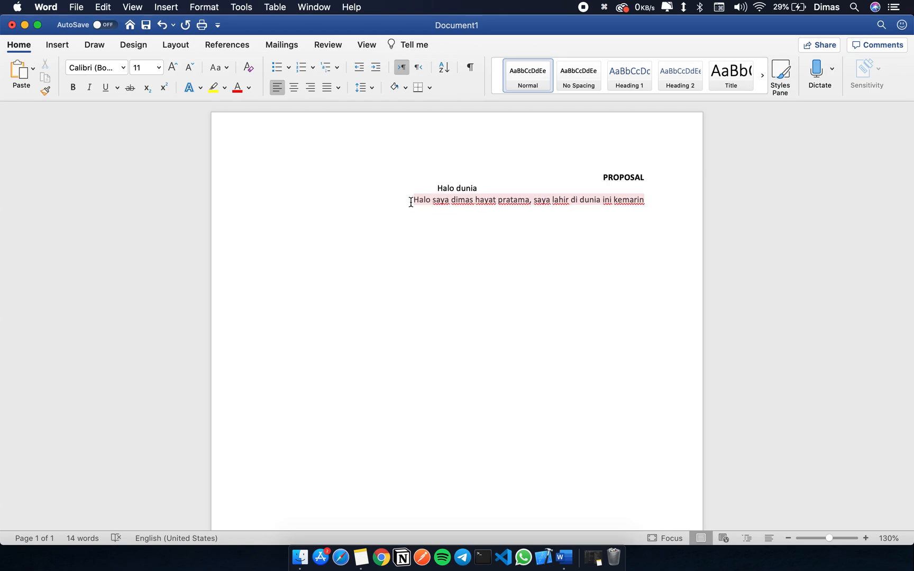
{"action": "key", "text": "super+c"}
{"action": "left_click", "coordinate": [350, 236]}
{"action": "key", "text": "super+v"}
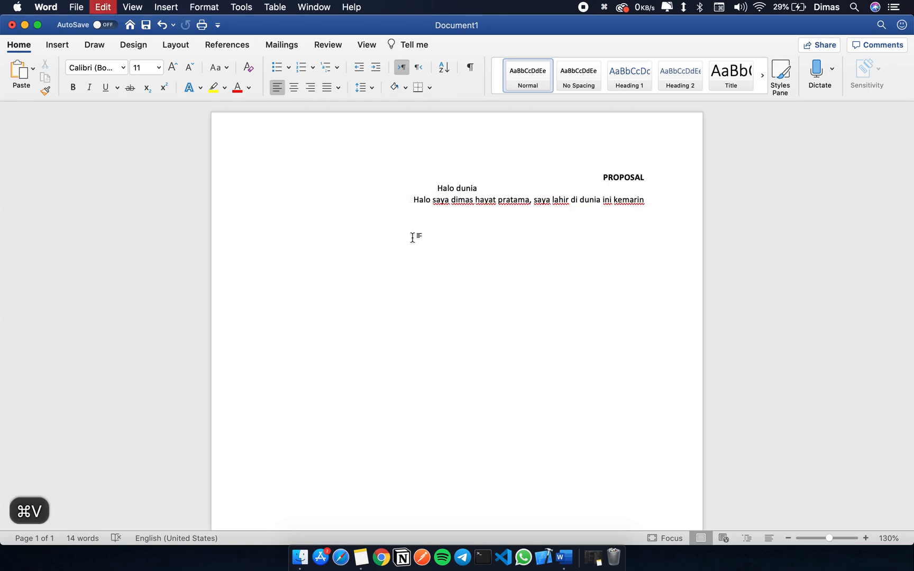
{"action": "key", "text": "super+v"}
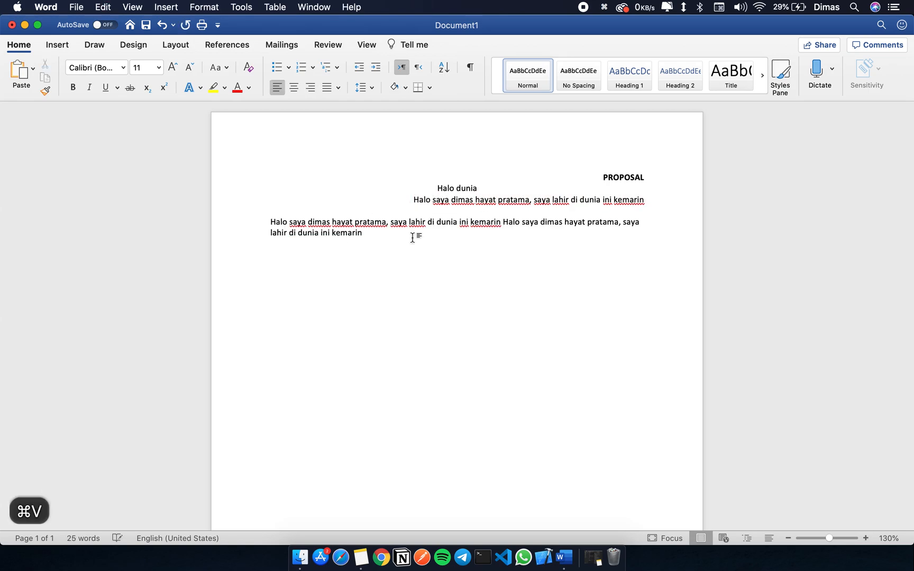
{"action": "key", "text": "super+v"}
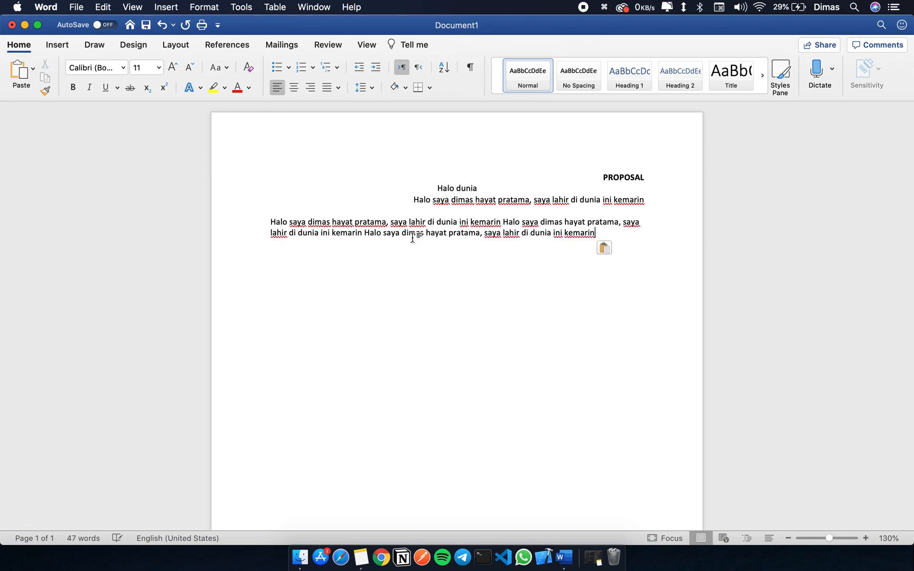
{"action": "key", "text": "super+v"}
{"action": "key", "text": "super+v"}
{"action": "key", "text": "super+v"}
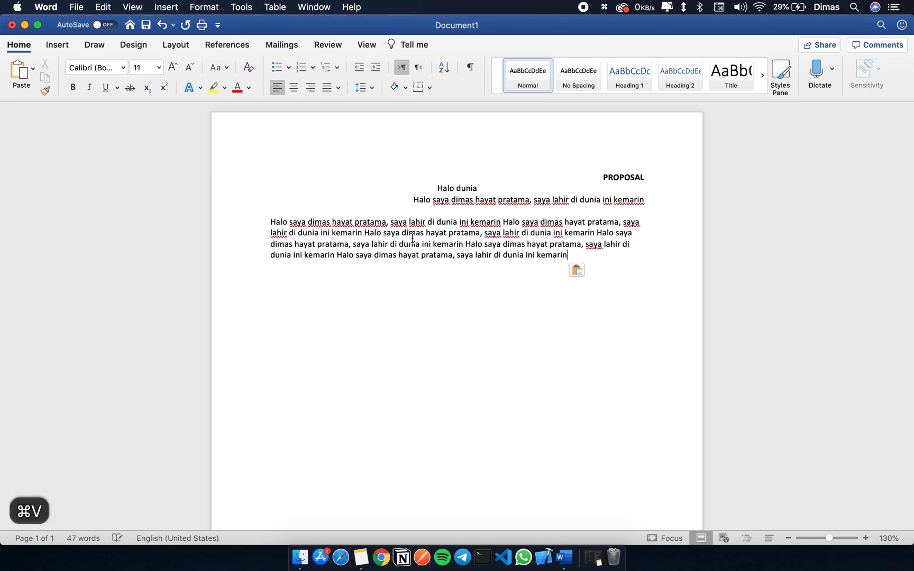
Step: Centre the title "PROPOSAL" and delete the "Halo dunia" text and the right-aligned sentence beneath it
{"action": "left_click", "coordinate": [626, 178]}
{"action": "key", "text": "super+e"}
{"action": "left_click_drag", "start_coordinate": [656, 200], "coordinate": [381, 187]}
{"action": "key", "text": "BackSpace"}
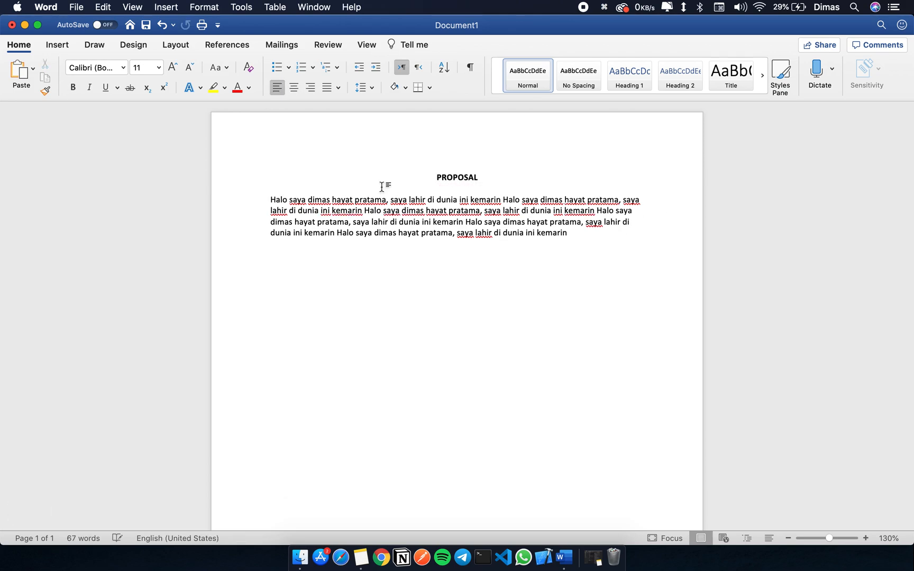
Step: Justify the body paragraph below the title with the plain Justify option
{"action": "left_click", "coordinate": [577, 235]}
{"action": "left_click_drag", "start_coordinate": [584, 234], "coordinate": [210, 202]}
{"action": "left_click", "coordinate": [519, 201]}
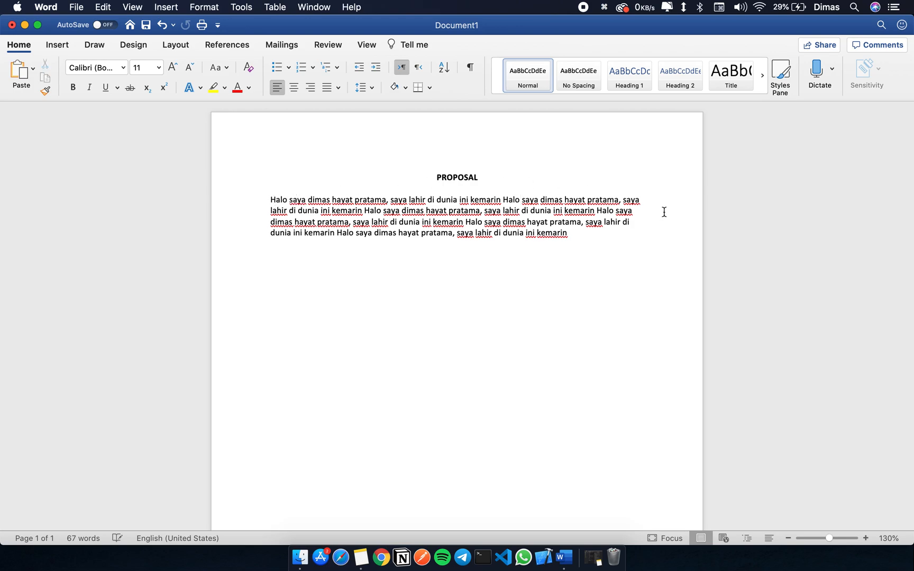
{"action": "left_click", "coordinate": [643, 201]}
{"action": "left_click", "coordinate": [635, 224]}
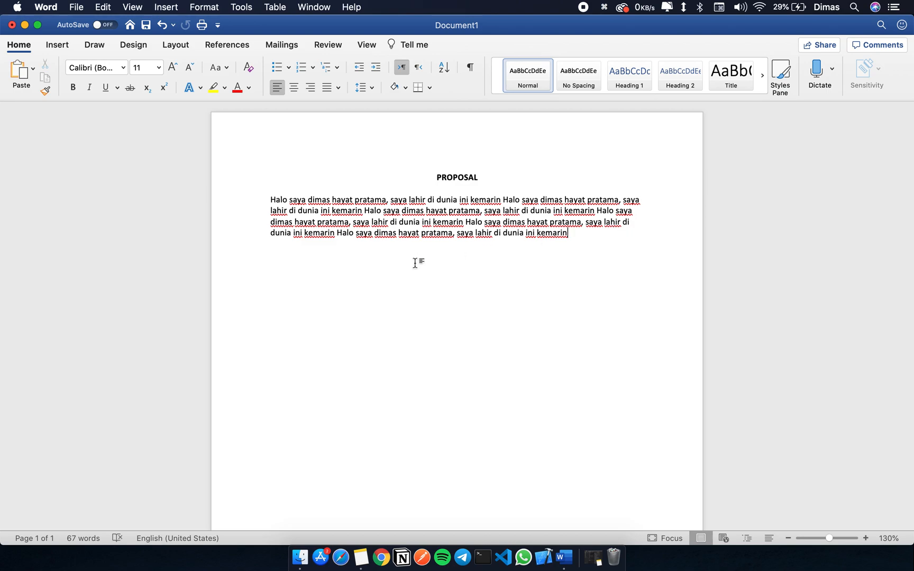
{"action": "left_click", "coordinate": [609, 223]}
{"action": "left_click", "coordinate": [338, 87]}
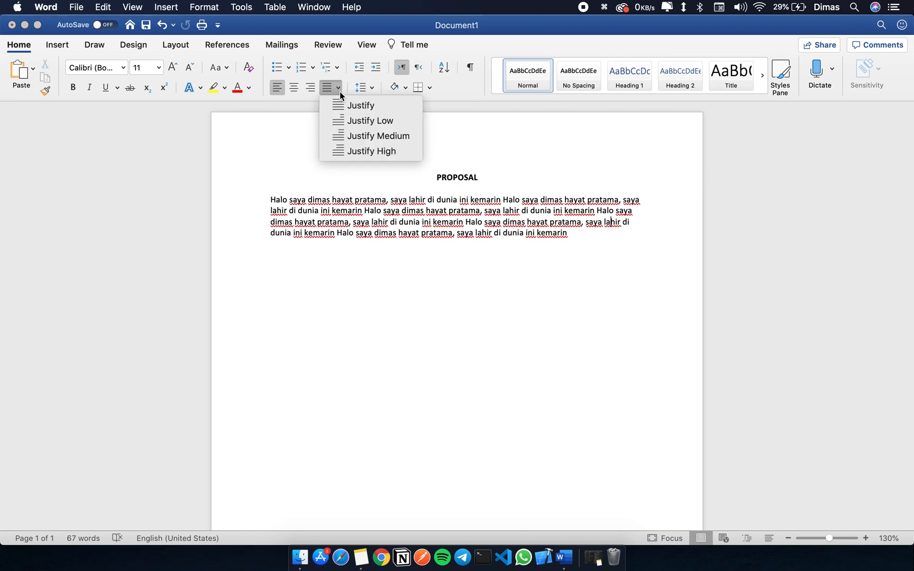
{"action": "left_click", "coordinate": [374, 109]}
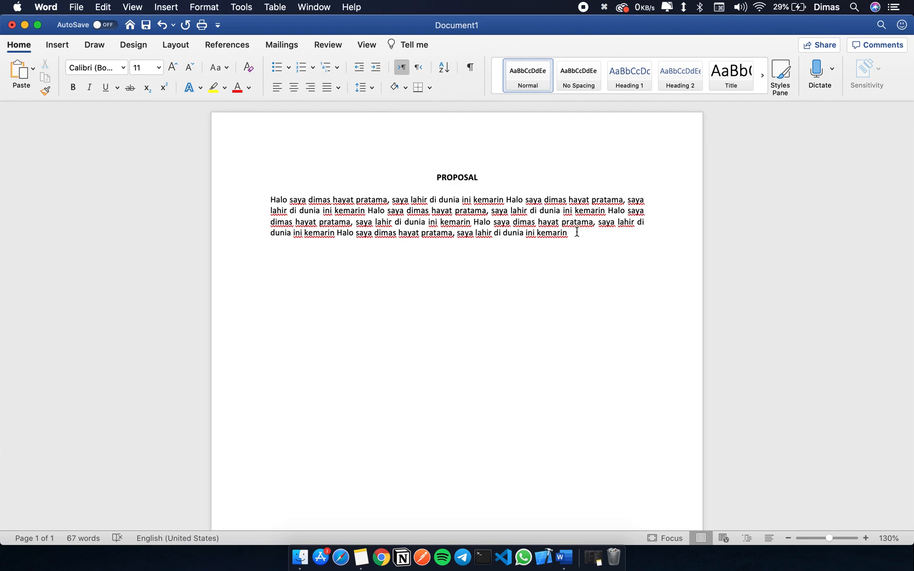
Step: Toggle the body paragraph repeatedly between justified and left alignment, ending with left alignment
{"action": "key", "text": "super+j"}
{"action": "key", "text": "super+j"}
{"action": "key", "text": "super+j"}
{"action": "key", "text": "super+j"}
{"action": "key", "text": "super+j"}
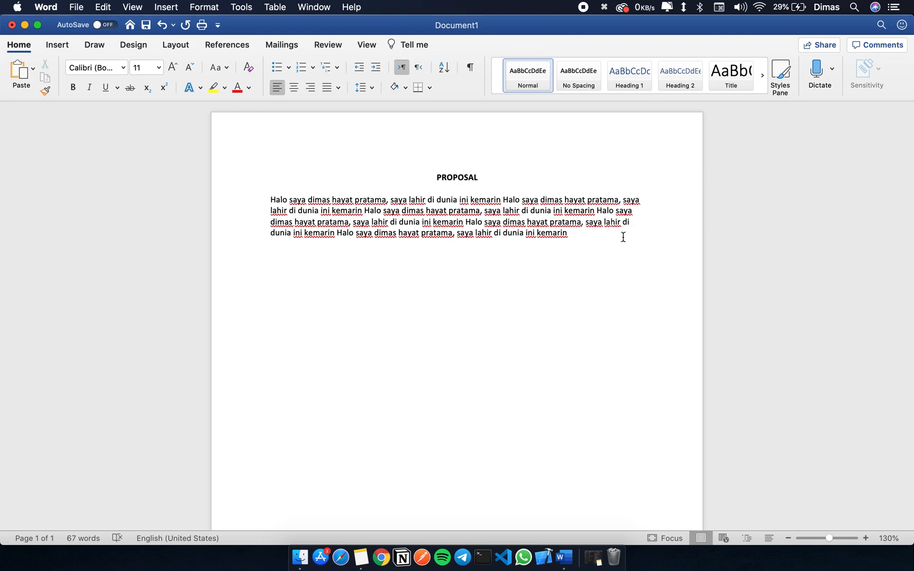
Step: Apply Justify Low alignment to the whole body paragraph below the title
{"action": "left_click_drag", "start_coordinate": [623, 237], "coordinate": [267, 193]}
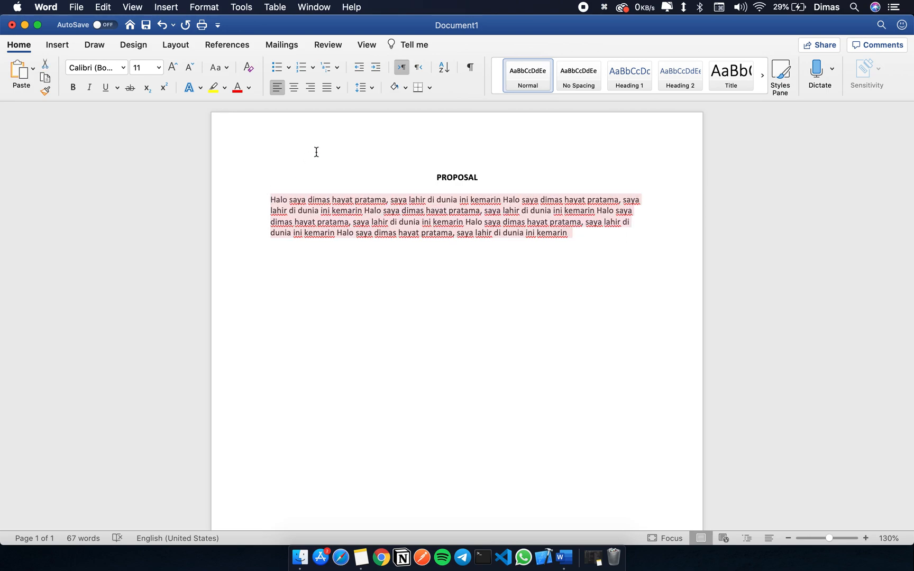
{"action": "left_click", "coordinate": [334, 87]}
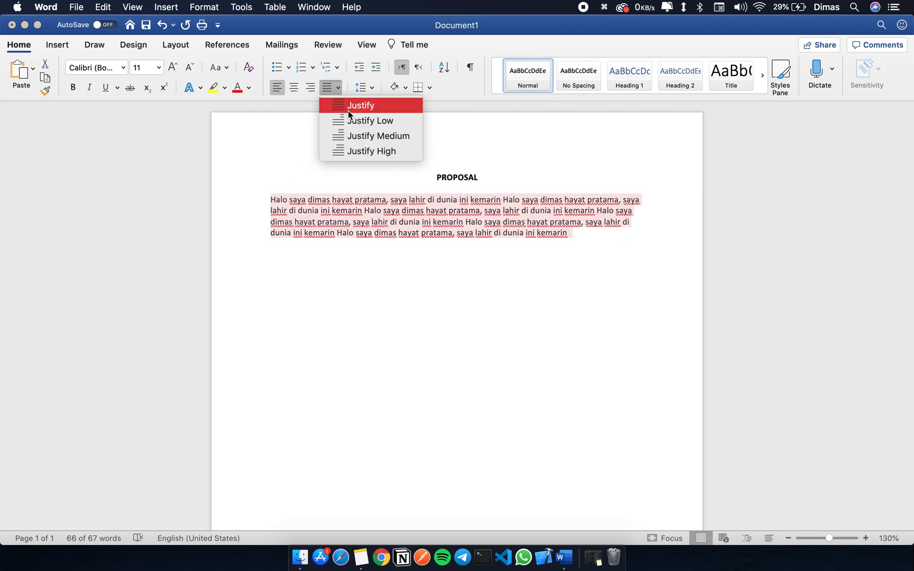
{"action": "left_click", "coordinate": [390, 123]}
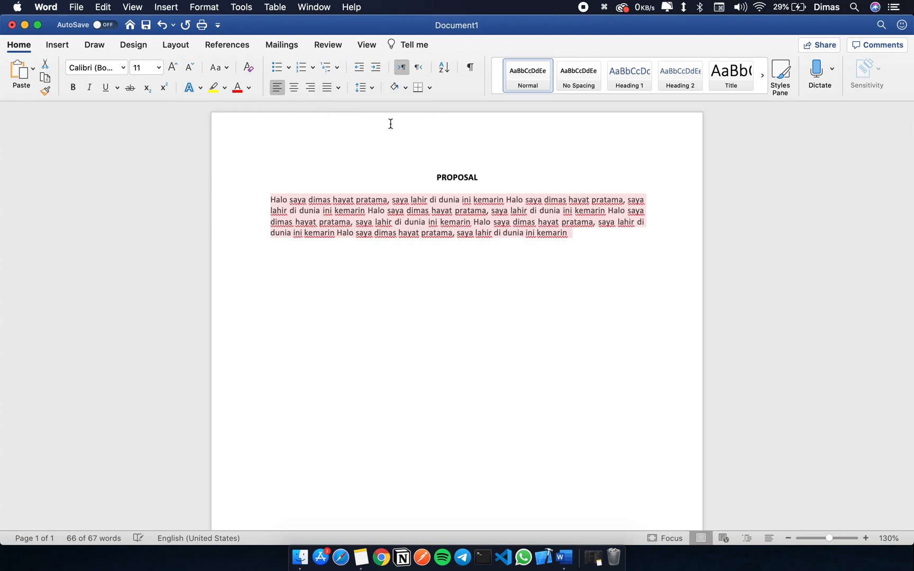
Step: Change the body paragraph's alignment to Justify Medium, and after that to Justify High
{"action": "left_click", "coordinate": [362, 90]}
{"action": "left_click", "coordinate": [333, 89]}
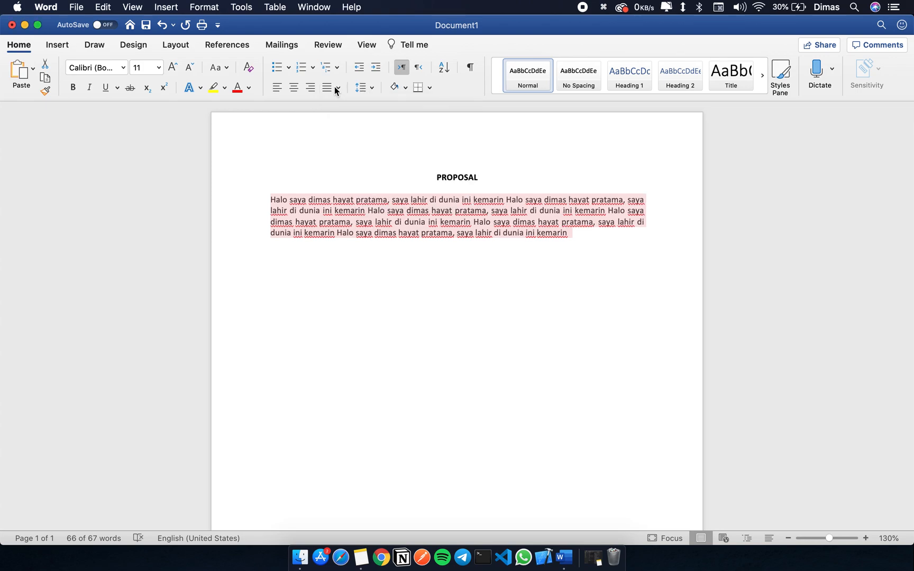
{"action": "left_click", "coordinate": [330, 87]}
{"action": "left_click", "coordinate": [349, 136]}
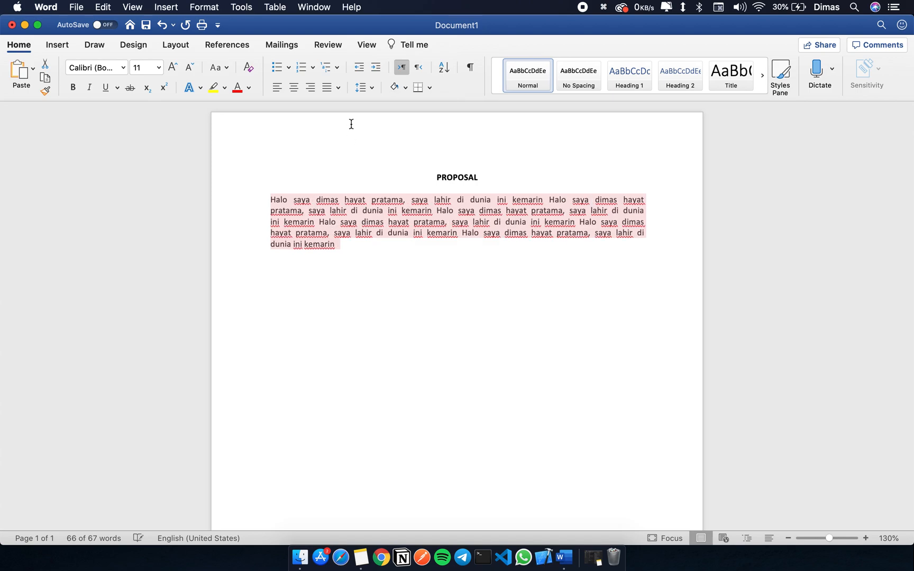
{"action": "left_click", "coordinate": [338, 87]}
{"action": "left_click", "coordinate": [357, 153]}
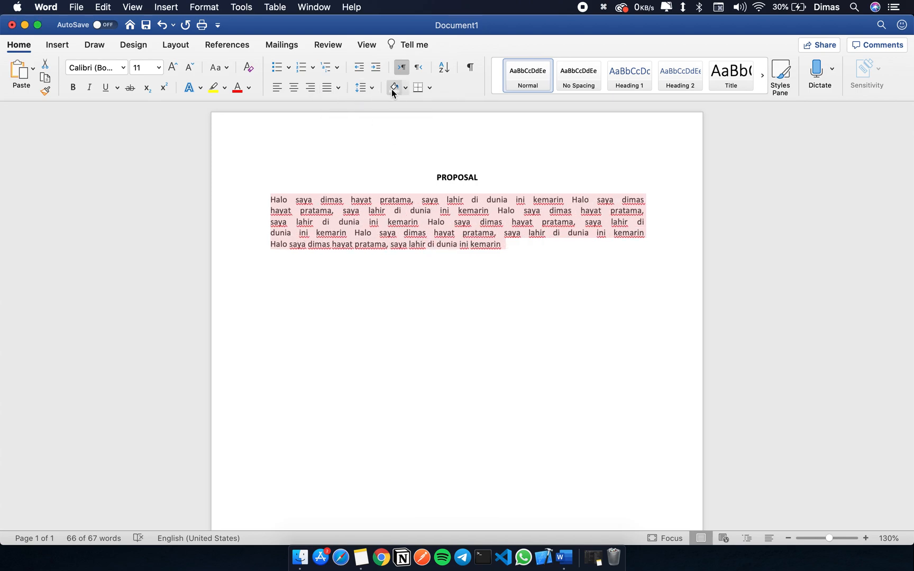
Step: Return the body paragraph to Justify Low and select a few words in its first line to check the word spacing
{"action": "left_click", "coordinate": [333, 88]}
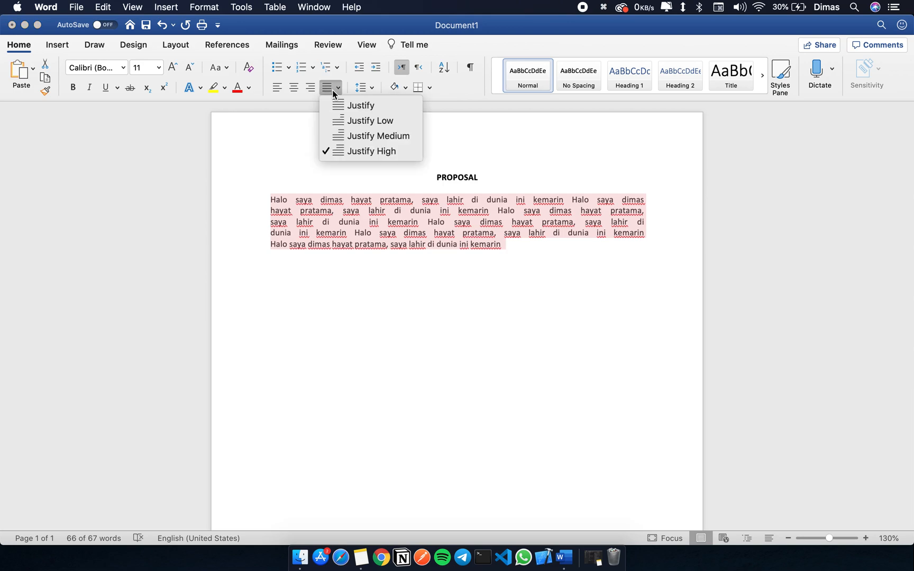
{"action": "left_click", "coordinate": [353, 119]}
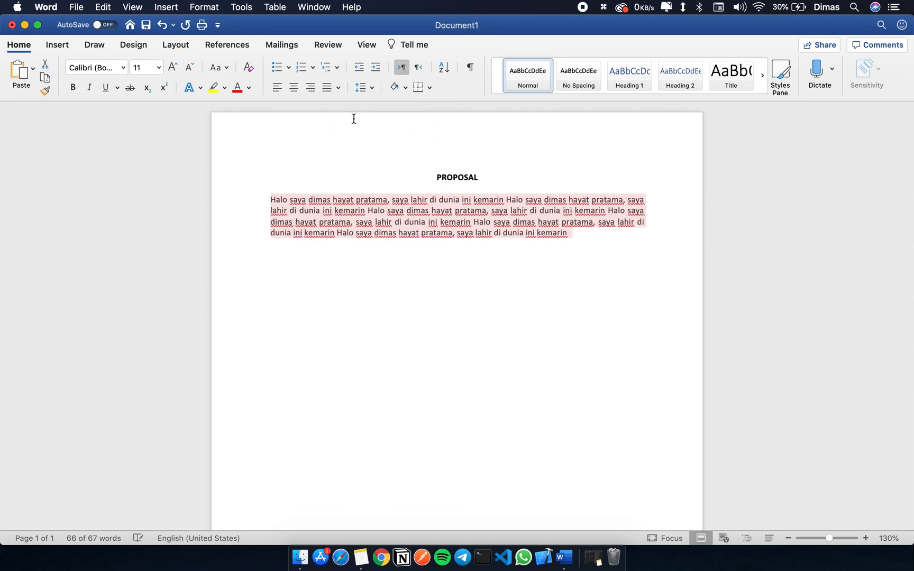
{"action": "left_click", "coordinate": [444, 206]}
{"action": "left_click_drag", "start_coordinate": [388, 202], "coordinate": [472, 200]}
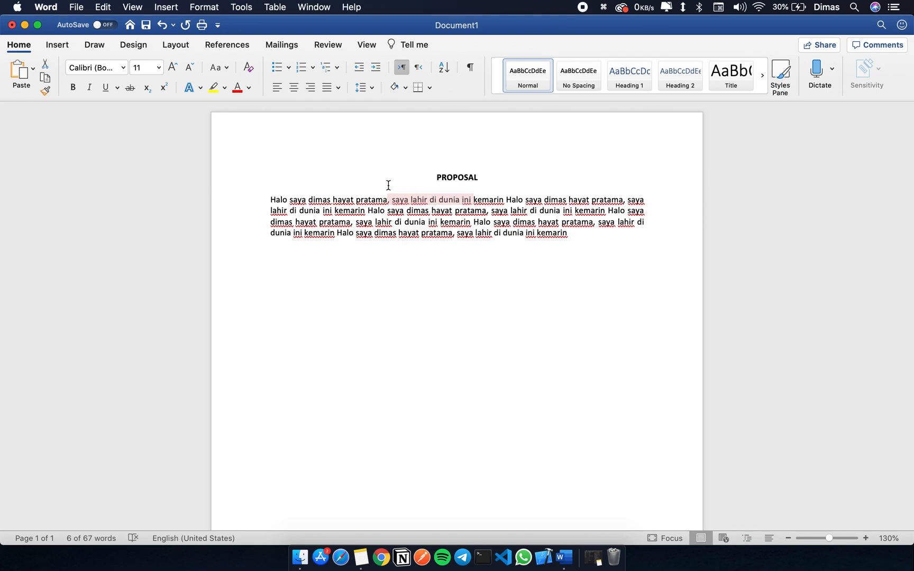
Step: Reselect the body paragraph and compare the wider word spacing of Justify Medium and Justify High, ending with Justify High
{"action": "left_click_drag", "start_coordinate": [270, 200], "coordinate": [577, 229]}
{"action": "left_click", "coordinate": [337, 87]}
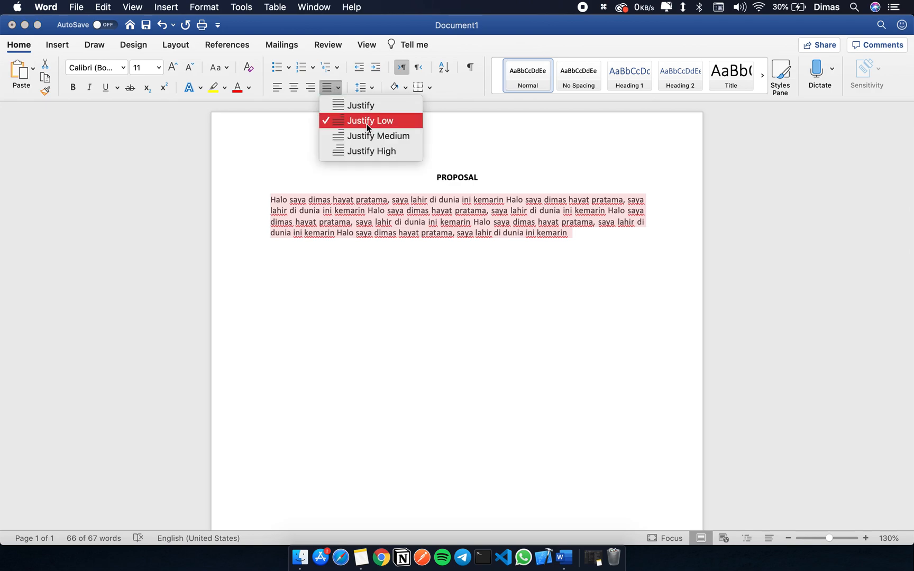
{"action": "left_click", "coordinate": [400, 142]}
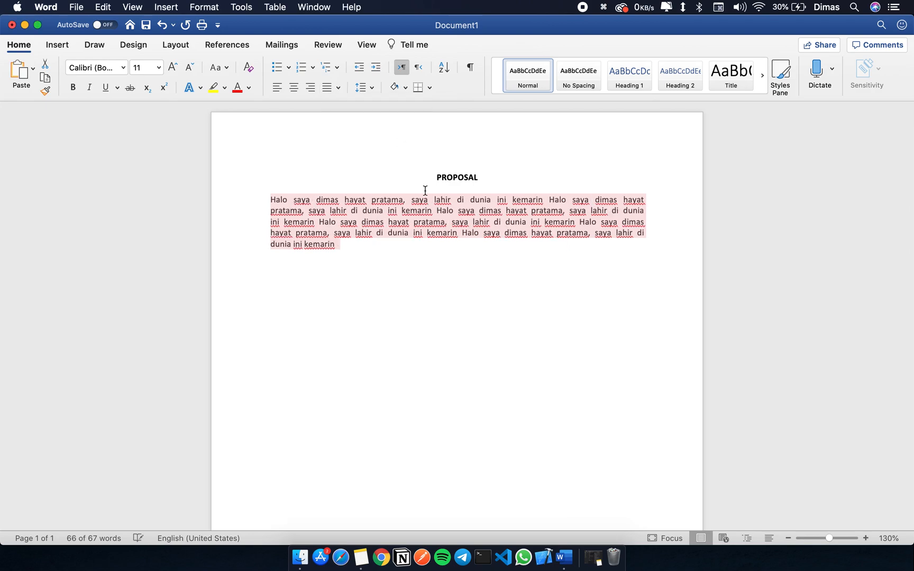
{"action": "left_click", "coordinate": [376, 222]}
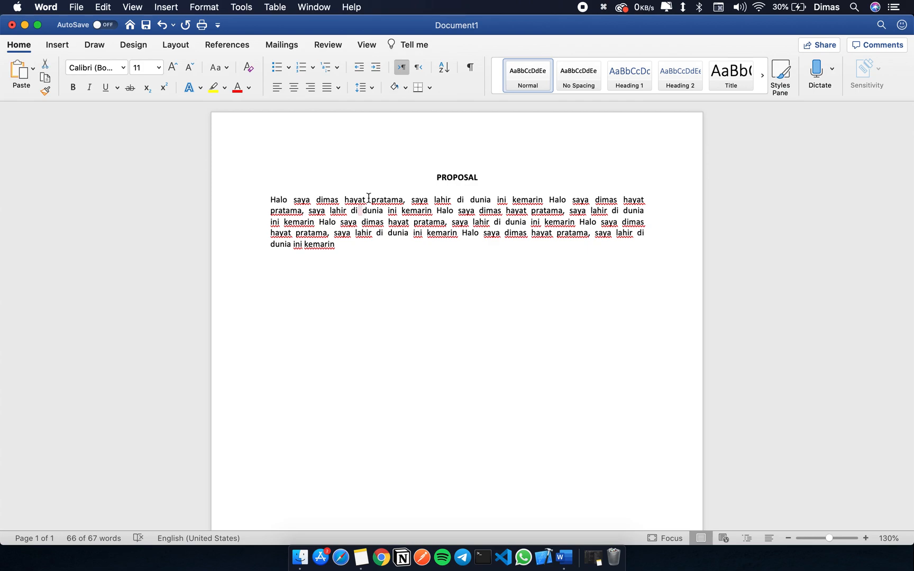
{"action": "left_click_drag", "start_coordinate": [382, 245], "coordinate": [268, 200]}
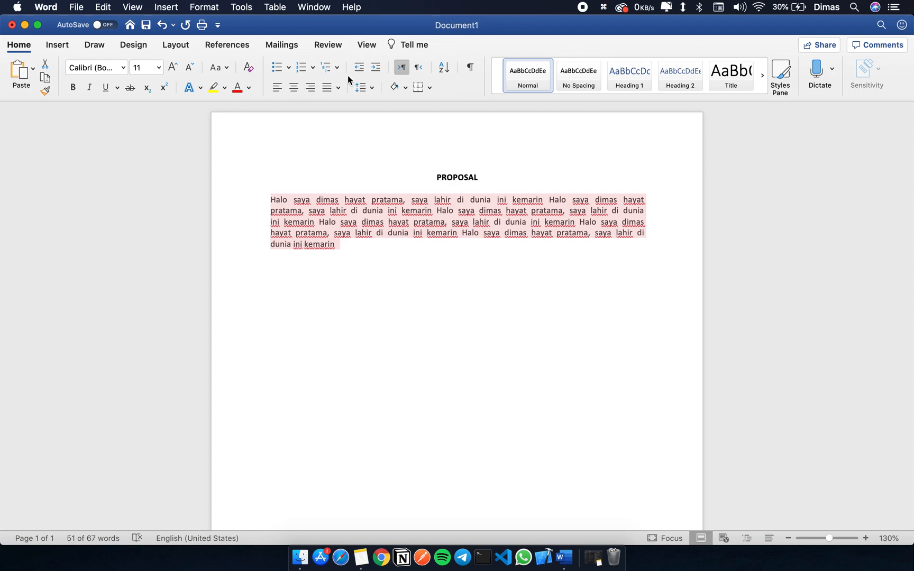
{"action": "left_click", "coordinate": [337, 88]}
{"action": "left_click", "coordinate": [350, 154]}
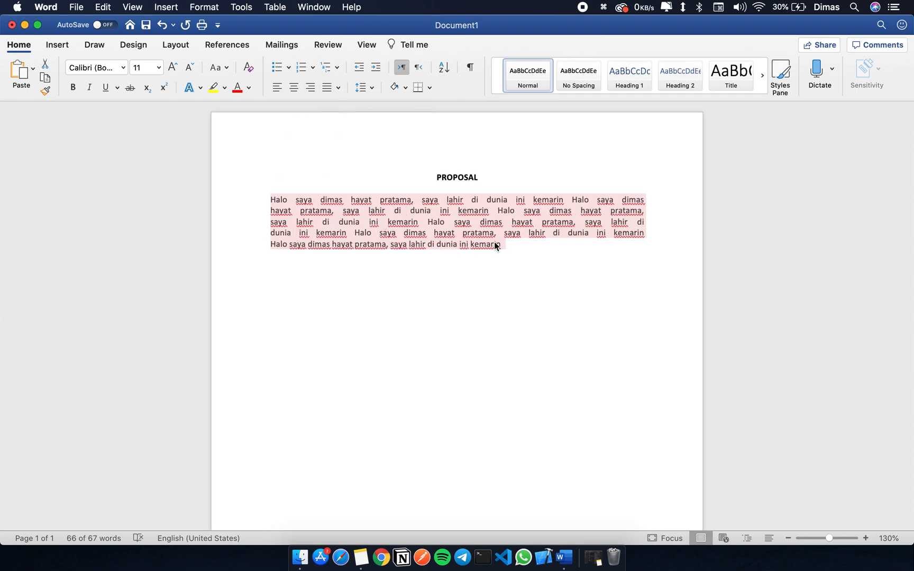
{"action": "left_click", "coordinate": [451, 233]}
Step: Switch the whole body paragraph to plain Justify and follow it with Justify Low for comparison
{"action": "left_click_drag", "start_coordinate": [526, 248], "coordinate": [276, 199]}
{"action": "left_click", "coordinate": [337, 88]}
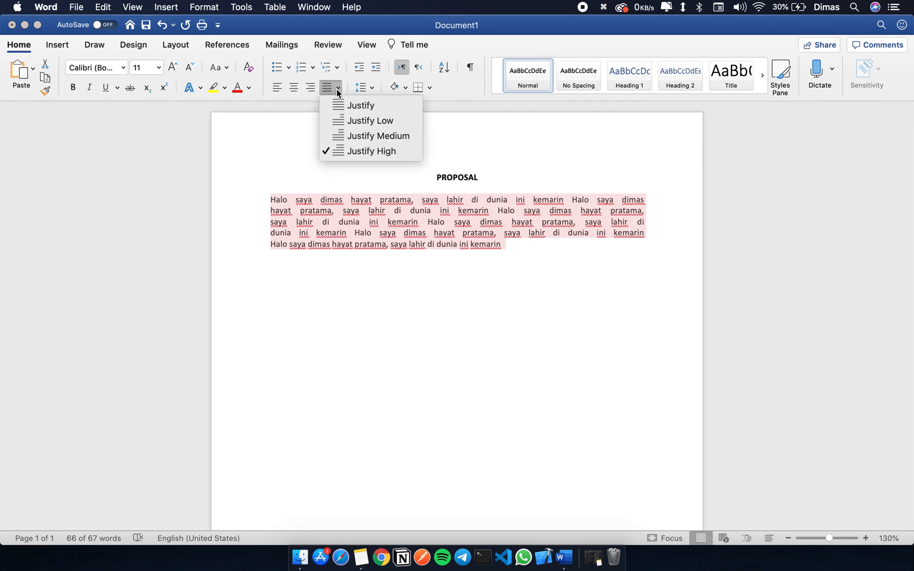
{"action": "left_click", "coordinate": [349, 105]}
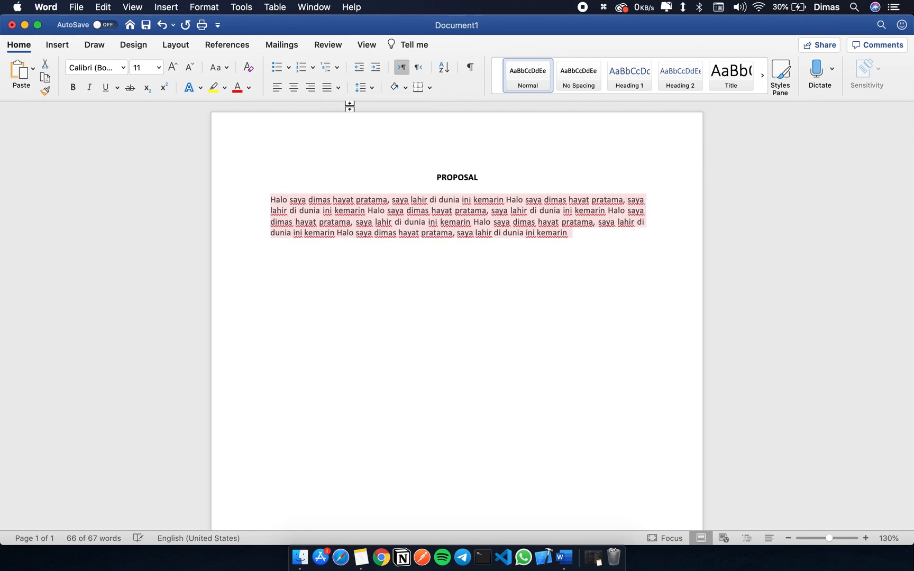
{"action": "left_click", "coordinate": [329, 88]}
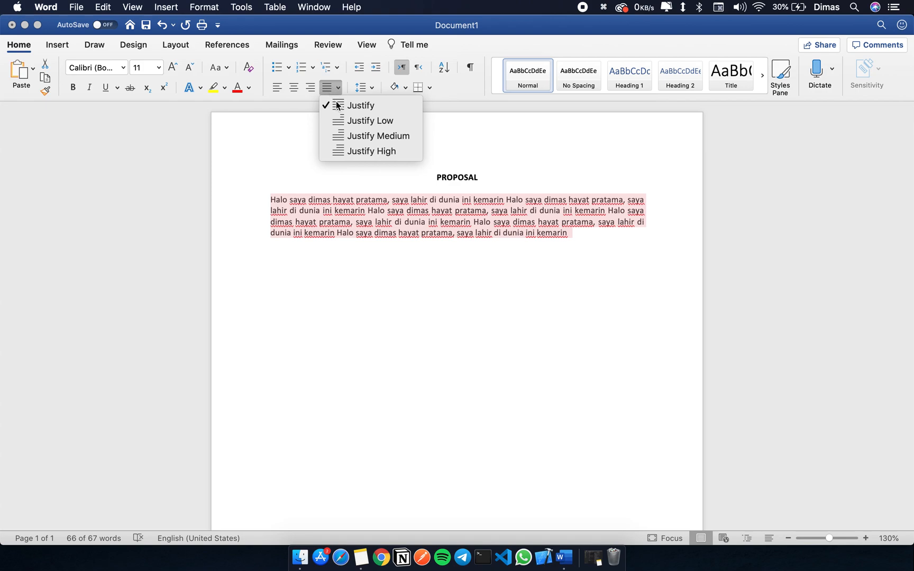
{"action": "left_click", "coordinate": [363, 122]}
{"action": "left_click", "coordinate": [363, 88]}
{"action": "left_click", "coordinate": [329, 87]}
{"action": "left_click", "coordinate": [328, 87]}
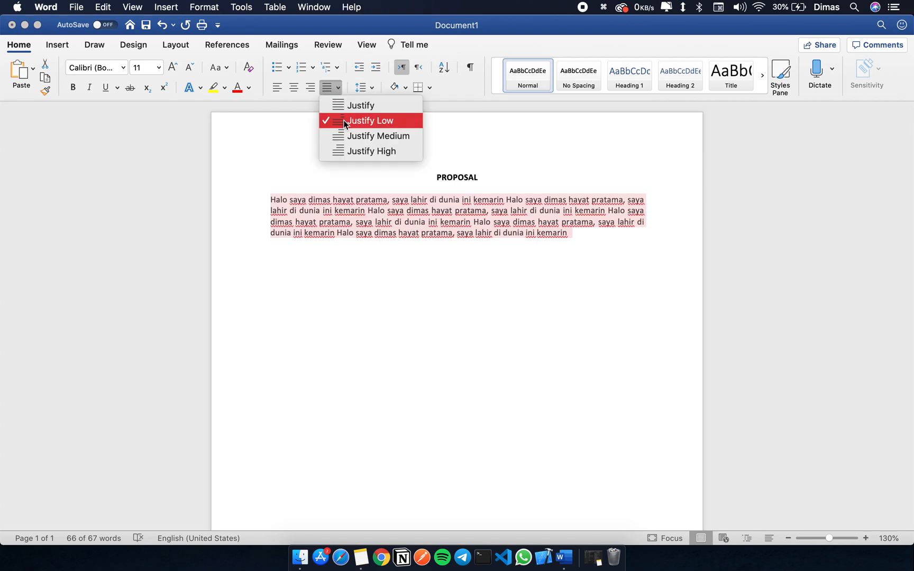
{"action": "left_click", "coordinate": [339, 121]}
Step: Apply the plain Justify option to the body paragraph and add a full stop at its end
{"action": "left_click", "coordinate": [338, 88]}
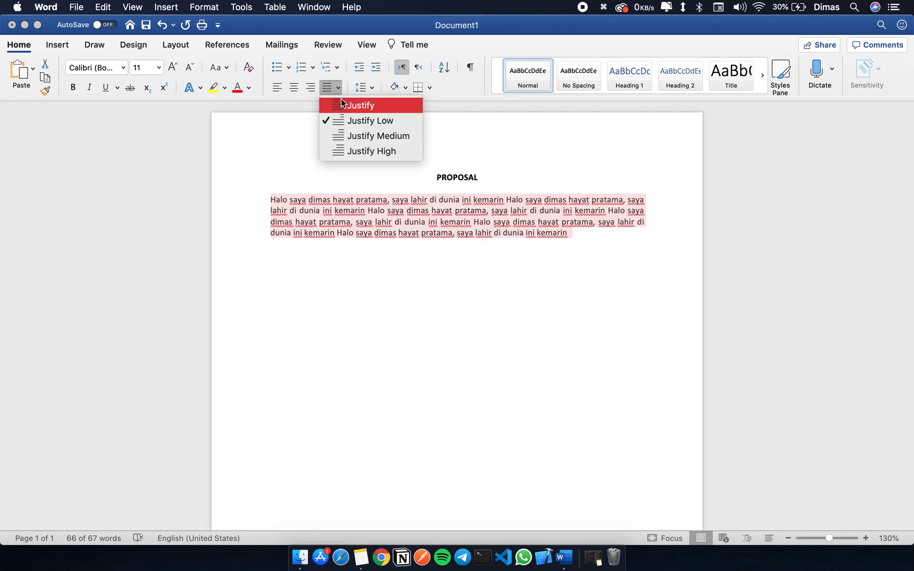
{"action": "left_click", "coordinate": [344, 106]}
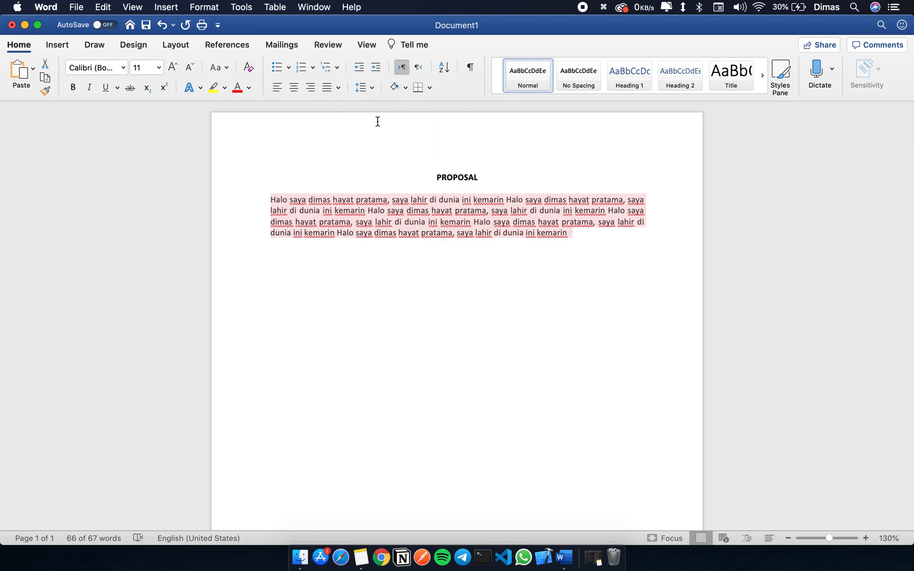
{"action": "left_click", "coordinate": [585, 231]}
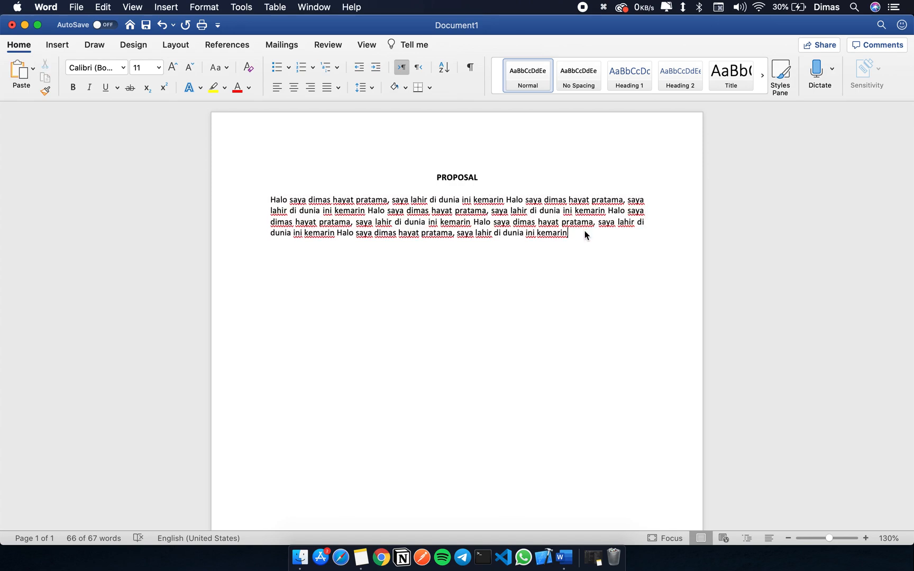
{"action": "type", "text": "."}
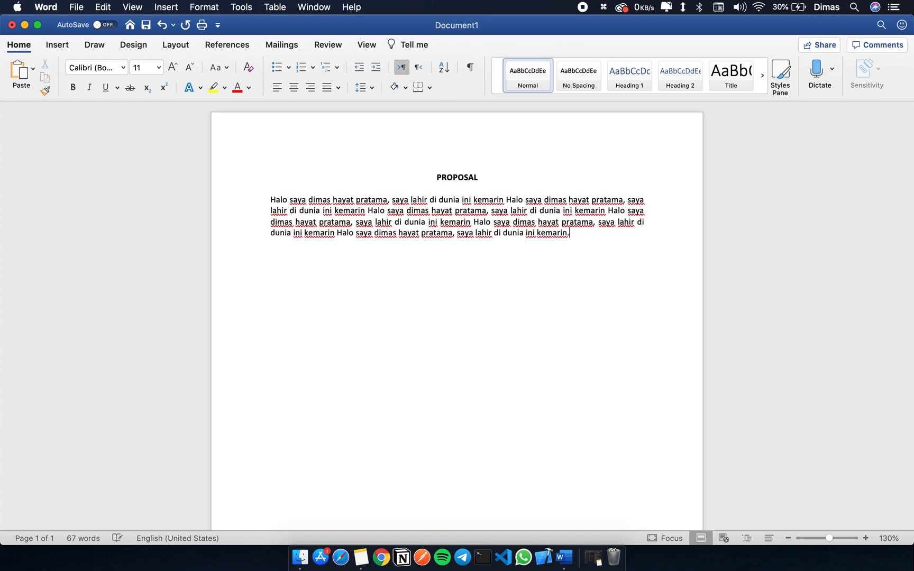
Step: Set the line spacing of the whole body paragraph to 1,5 and look over the spaced lines
{"action": "left_click_drag", "start_coordinate": [576, 233], "coordinate": [286, 199]}
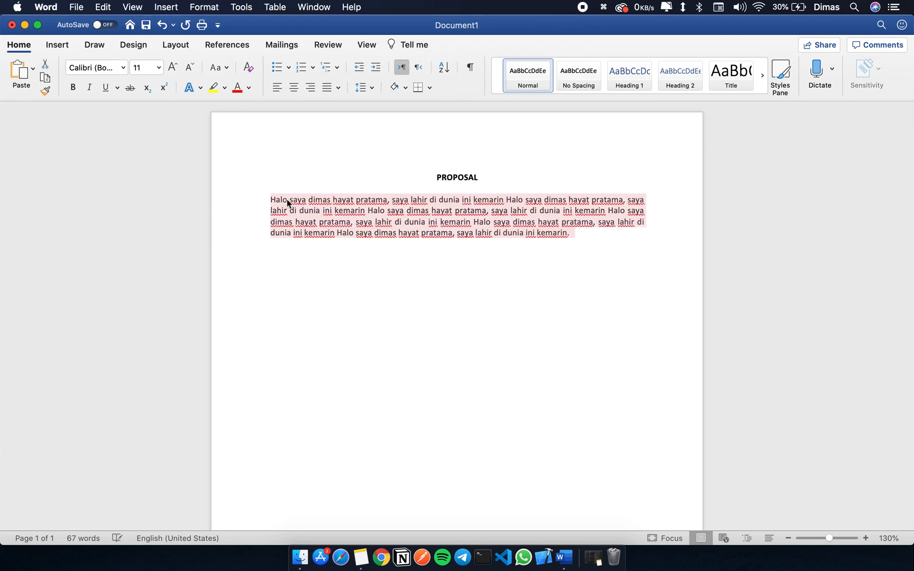
{"action": "left_click", "coordinate": [366, 88]}
{"action": "left_click", "coordinate": [366, 89]}
{"action": "left_click", "coordinate": [366, 87]}
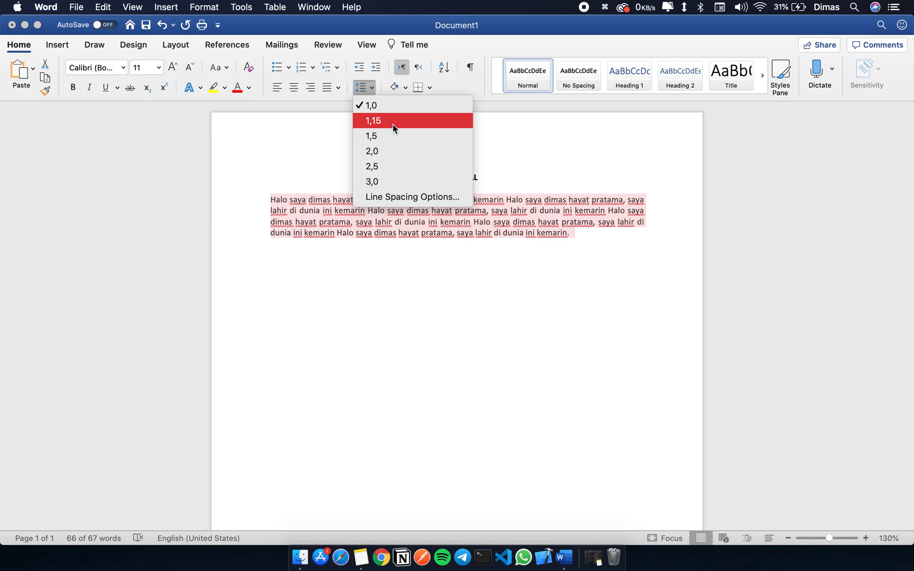
{"action": "left_click", "coordinate": [399, 141]}
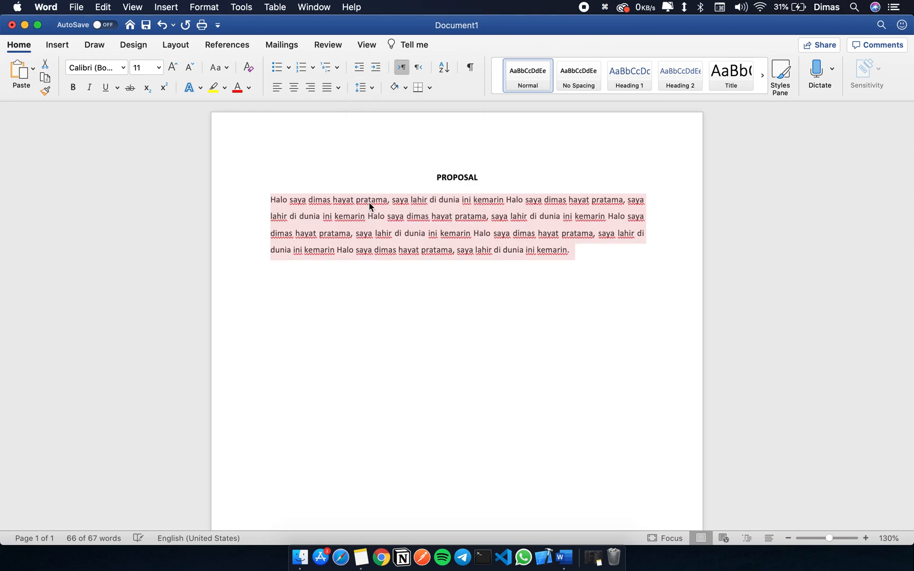
{"action": "left_click", "coordinate": [334, 205]}
{"action": "left_click_drag", "start_coordinate": [311, 203], "coordinate": [415, 251]}
{"action": "left_click", "coordinate": [465, 253]}
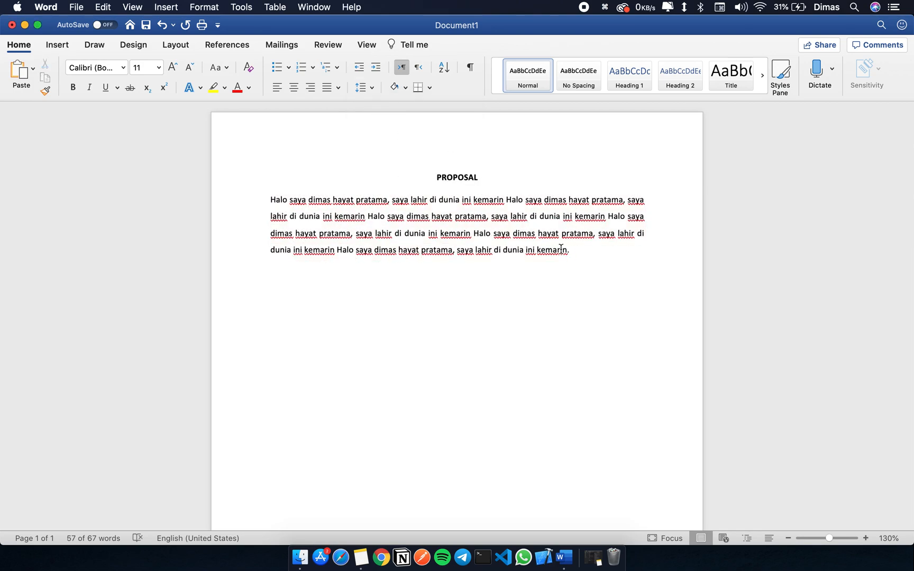
Step: Try line spacing of 1,15 and 3,0 on the body paragraph
{"action": "left_click_drag", "start_coordinate": [567, 251], "coordinate": [279, 202]}
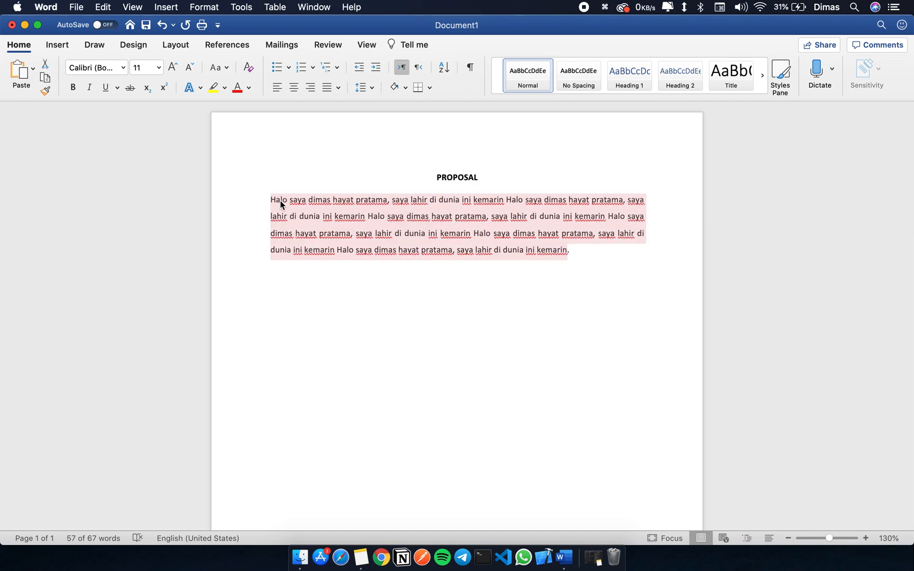
{"action": "left_click", "coordinate": [369, 91]}
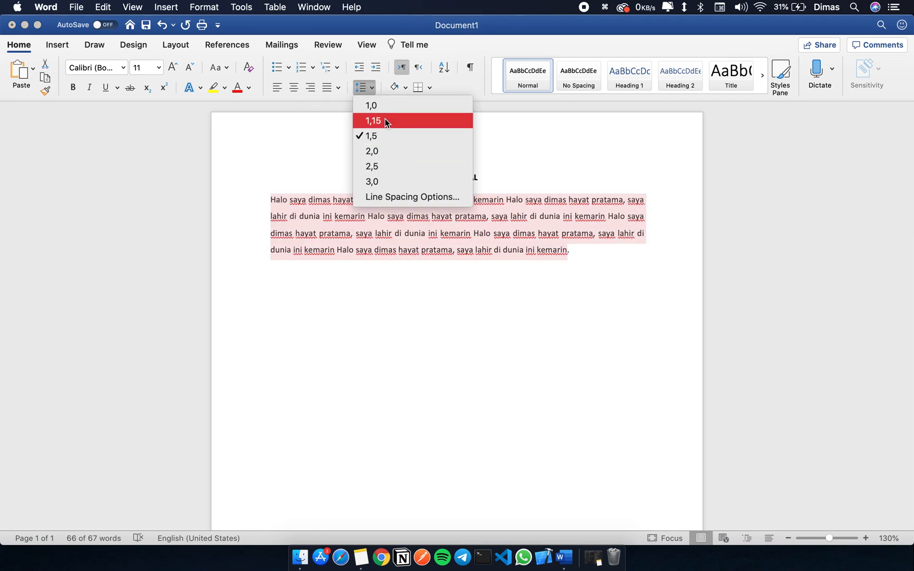
{"action": "left_click", "coordinate": [385, 120]}
{"action": "left_click", "coordinate": [371, 87]}
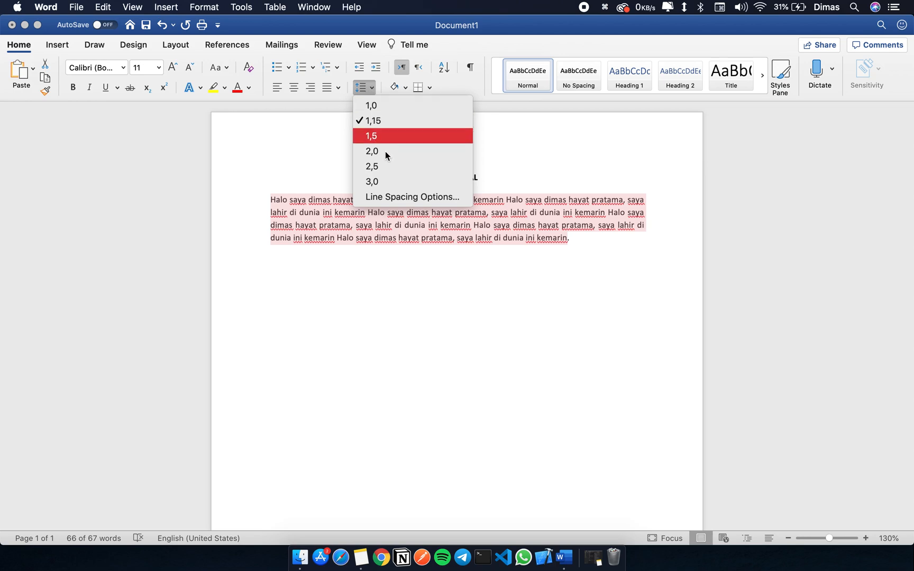
{"action": "left_click", "coordinate": [390, 185]}
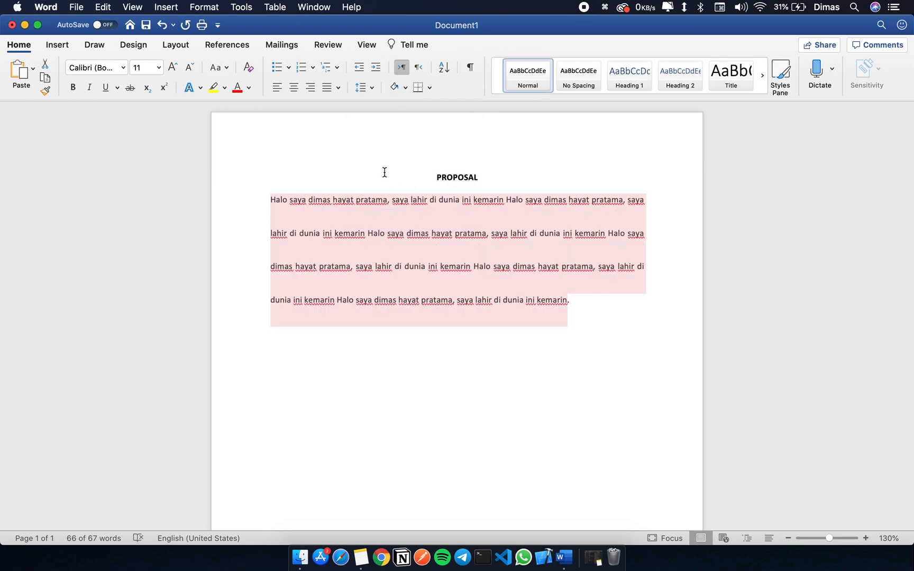
Step: Set the body paragraph's line spacing back to 1,5
{"action": "left_click", "coordinate": [336, 90]}
{"action": "left_click", "coordinate": [360, 90]}
{"action": "left_click", "coordinate": [362, 88]}
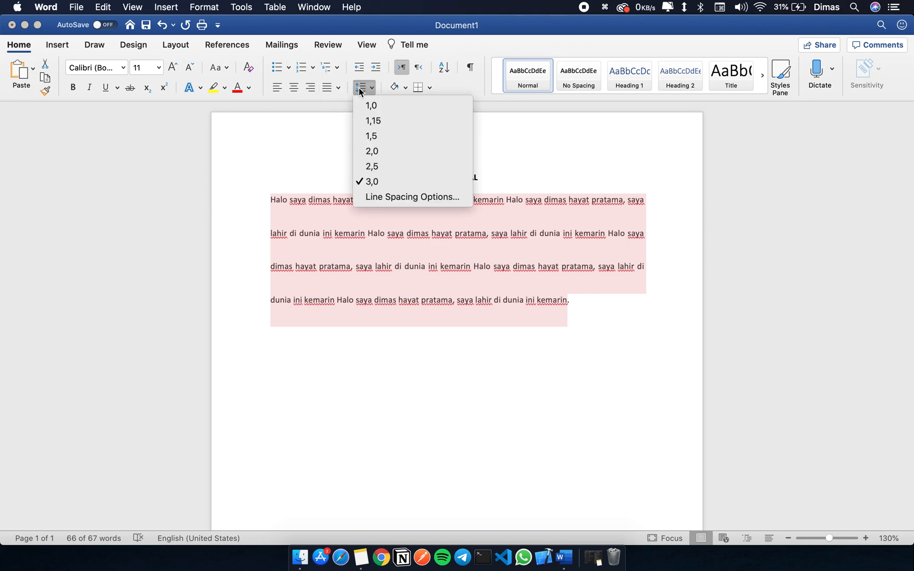
{"action": "left_click", "coordinate": [392, 137]}
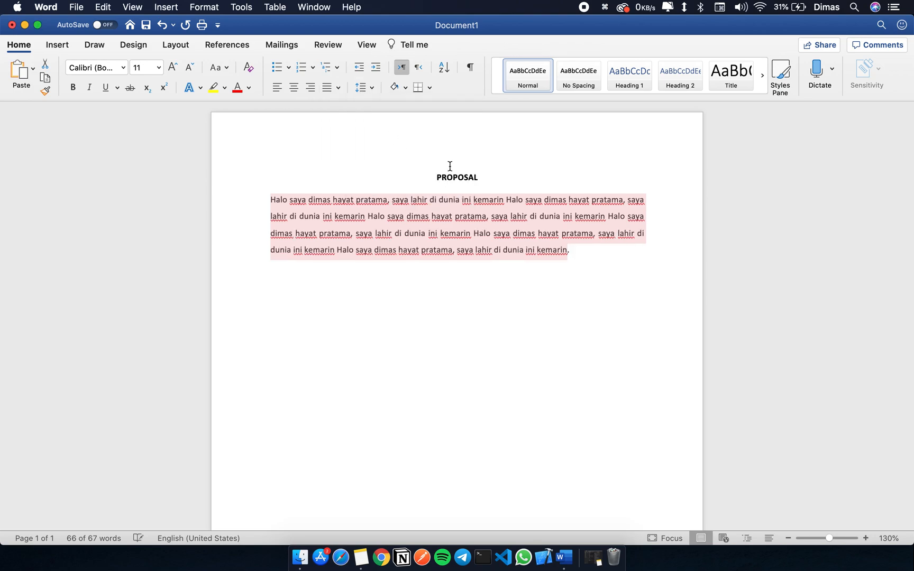
Step: Set the body paragraph's line spacing to 1,0
{"action": "left_click", "coordinate": [540, 219]}
{"action": "left_click_drag", "start_coordinate": [676, 222], "coordinate": [290, 202]}
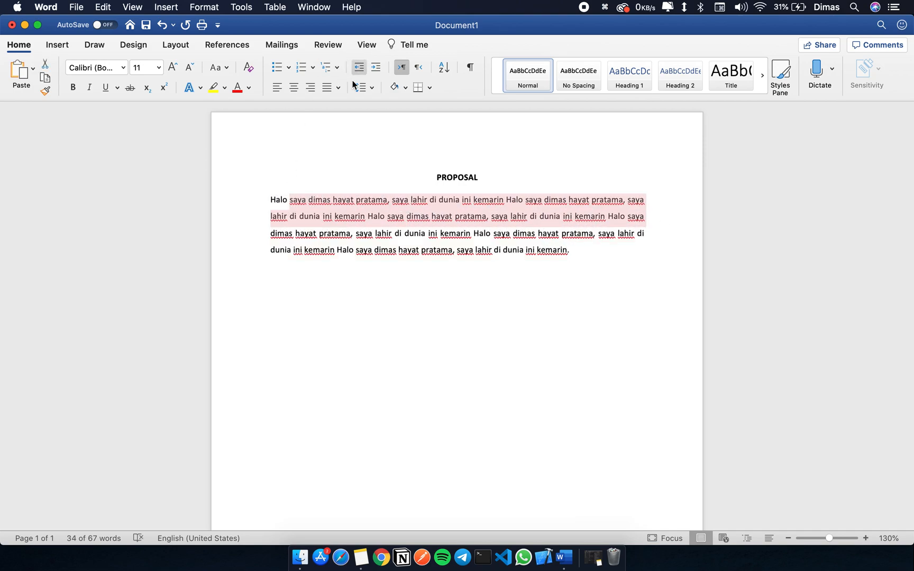
{"action": "left_click", "coordinate": [337, 89]}
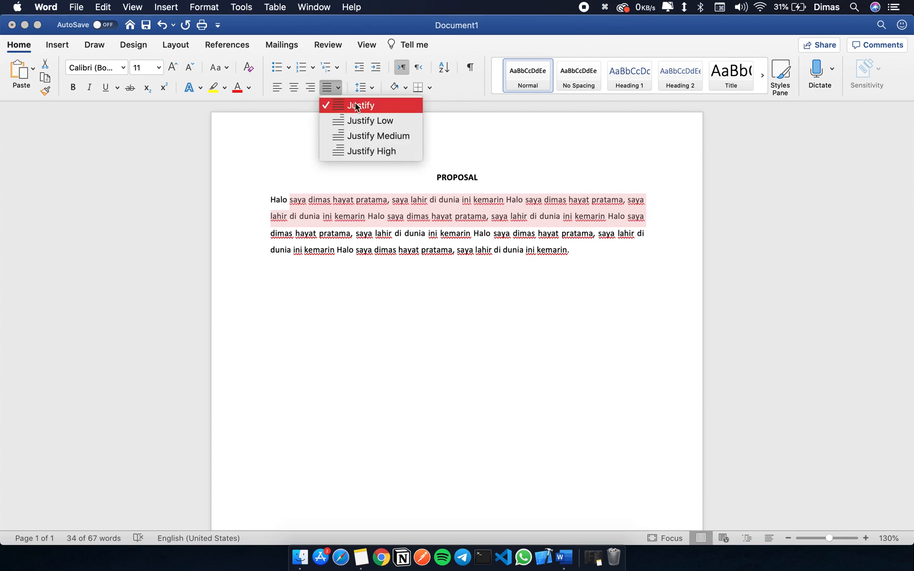
{"action": "left_click", "coordinate": [369, 89]}
{"action": "left_click", "coordinate": [368, 90]}
{"action": "left_click", "coordinate": [368, 90]}
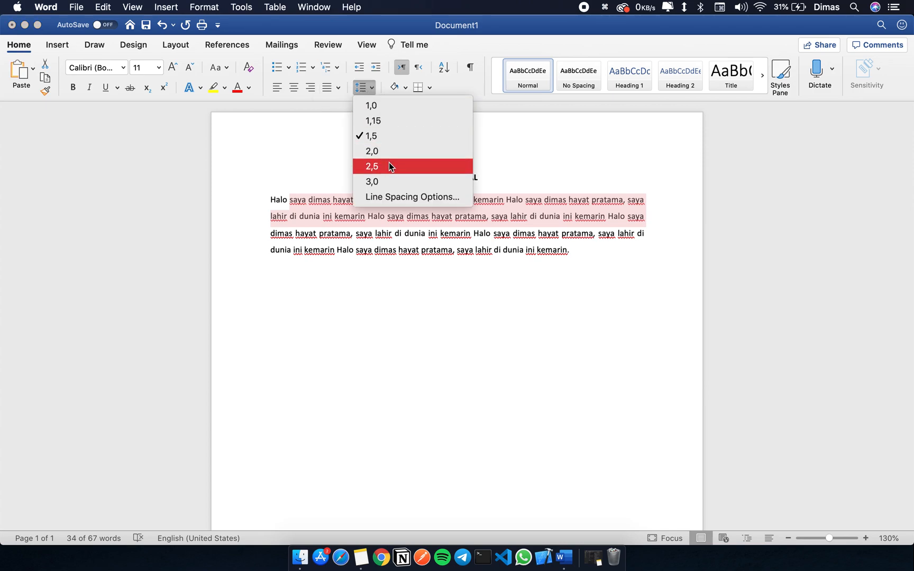
{"action": "left_click", "coordinate": [379, 106]}
{"action": "left_click", "coordinate": [339, 214]}
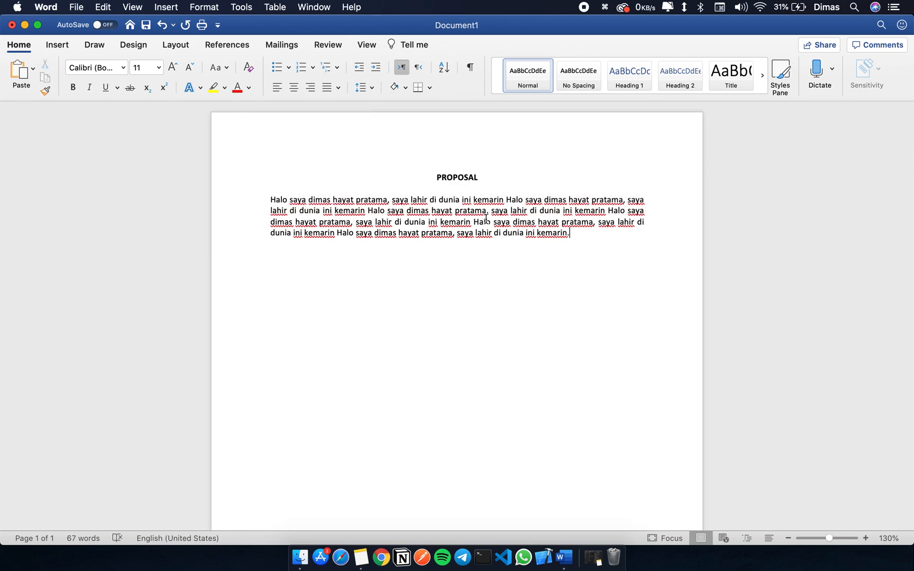
Step: Change the line spacing of the body paragraph to 2,0
{"action": "left_click_drag", "start_coordinate": [487, 213], "coordinate": [431, 201]}
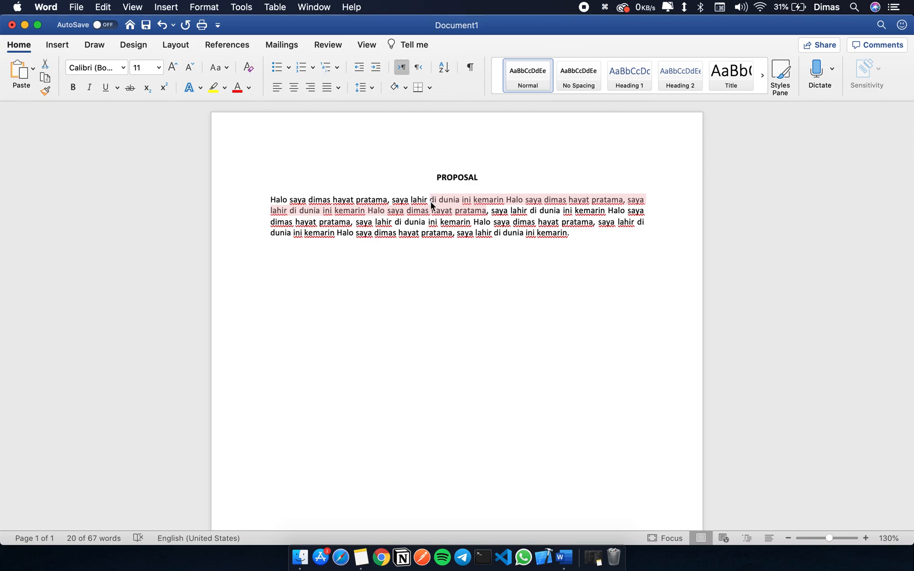
{"action": "left_click_drag", "start_coordinate": [577, 233], "coordinate": [266, 201]}
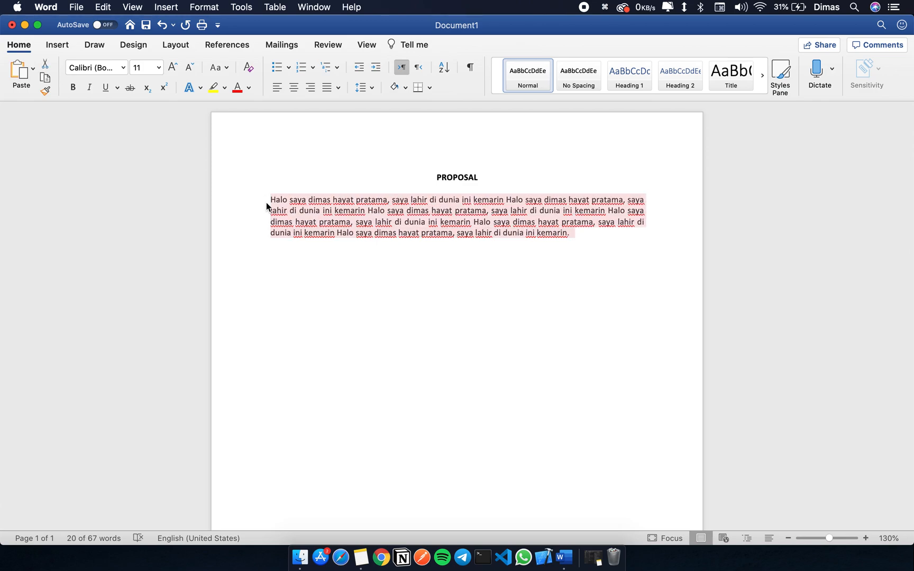
{"action": "left_click", "coordinate": [372, 95]}
{"action": "left_click", "coordinate": [320, 237]}
{"action": "left_click_drag", "start_coordinate": [288, 201], "coordinate": [365, 211]}
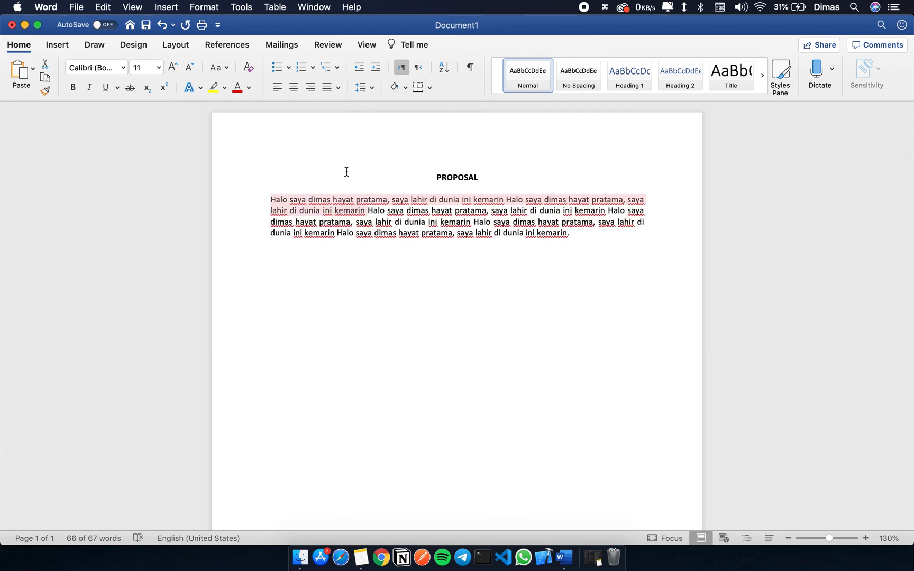
{"action": "left_click", "coordinate": [361, 87]}
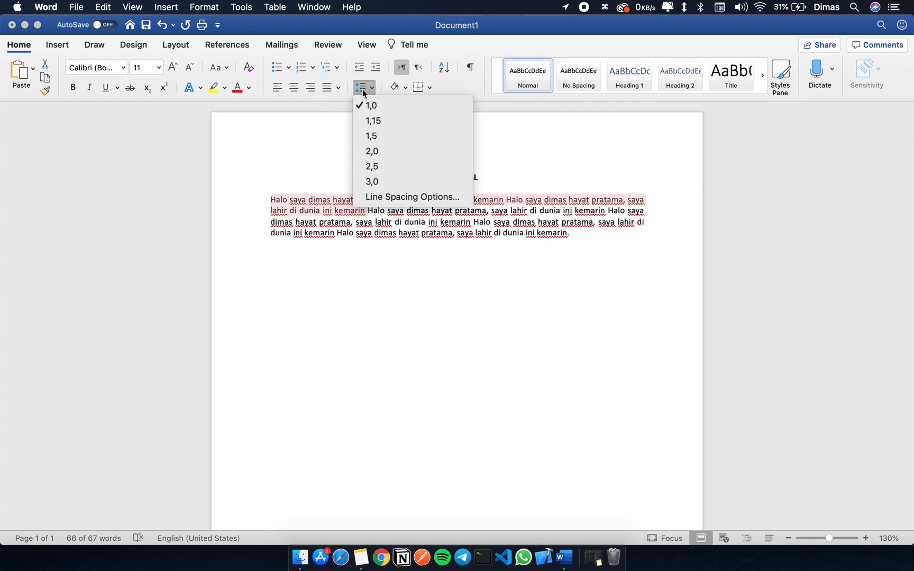
{"action": "left_click", "coordinate": [394, 150]}
{"action": "left_click", "coordinate": [407, 258]}
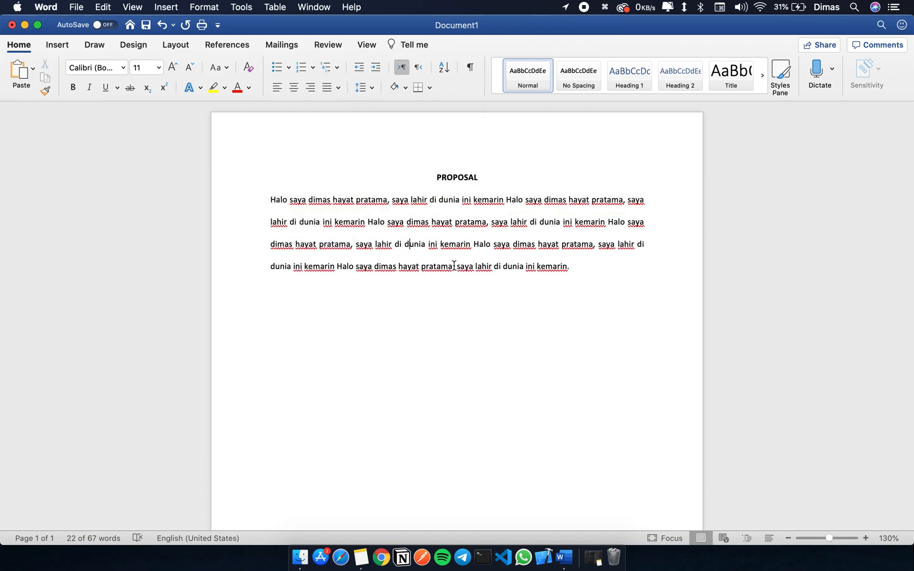
Step: Start a second body paragraph below the first one and paste the previously copied sentence into it
{"action": "left_click_drag", "start_coordinate": [588, 265], "coordinate": [407, 200]}
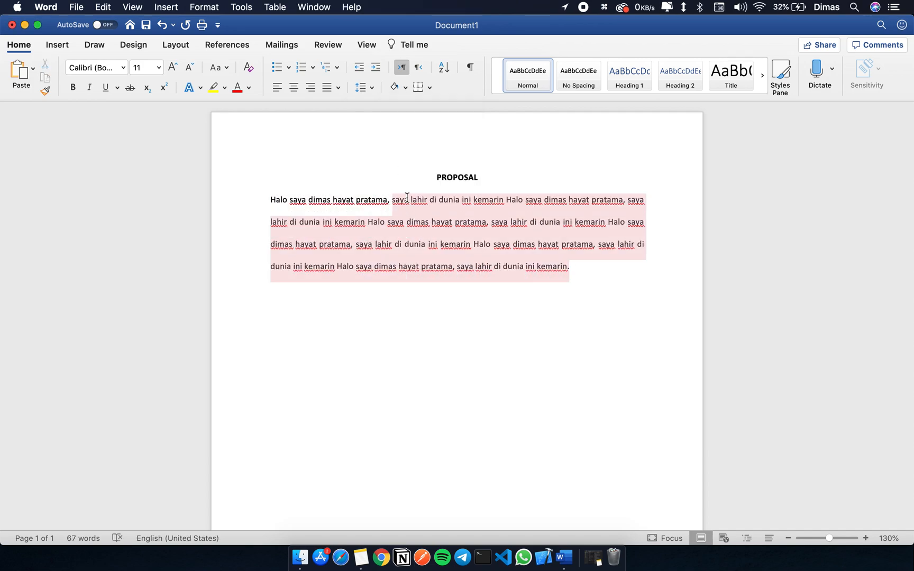
{"action": "left_click", "coordinate": [588, 273]}
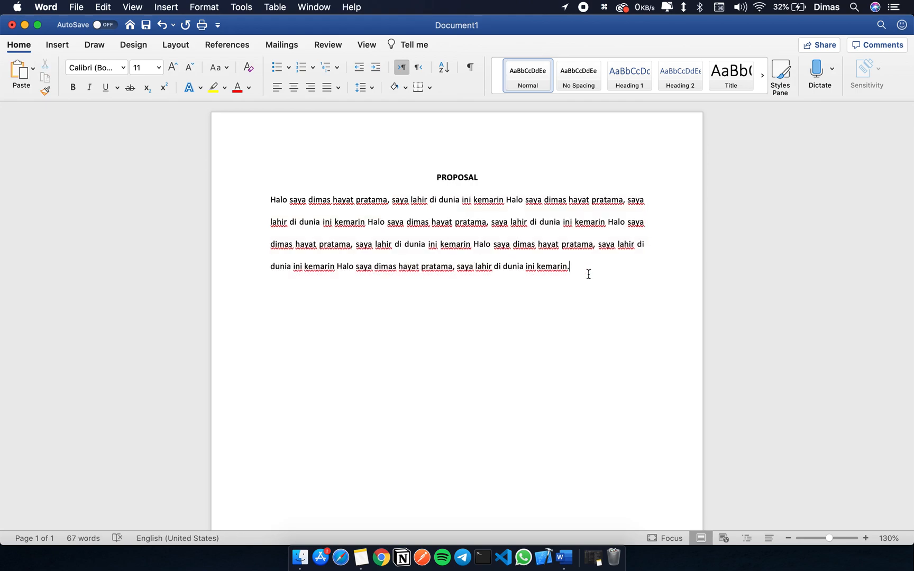
{"action": "key", "text": "Return"}
{"action": "type", "text": "Halo dun"}
{"action": "key", "text": "BackSpace"}
{"action": "key", "text": "BackSpace"}
{"action": "key", "text": "BackSpace"}
{"action": "key", "text": "BackSpace"}
{"action": "key", "text": "BackSpace"}
{"action": "key", "text": "BackSpace"}
{"action": "key", "text": "BackSpace"}
{"action": "key", "text": "BackSpace"}
{"action": "type", "text": "Halo saya dimas hayat pratama, saya lahir di dunia ini kemarin"}
Step: Copy the whole first body paragraph and paste it over the sentence in the second paragraph
{"action": "left_click_drag", "start_coordinate": [572, 265], "coordinate": [231, 202]}
{"action": "key", "text": "cmd+c"}
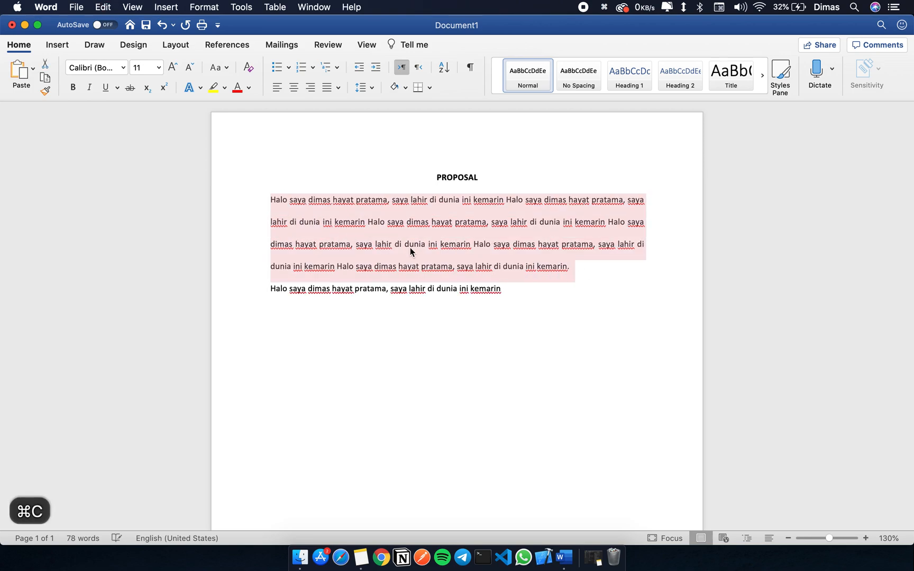
{"action": "left_click", "coordinate": [509, 290]}
{"action": "key", "text": "cmd+shift+Left"}
{"action": "key", "text": "cmd+v"}
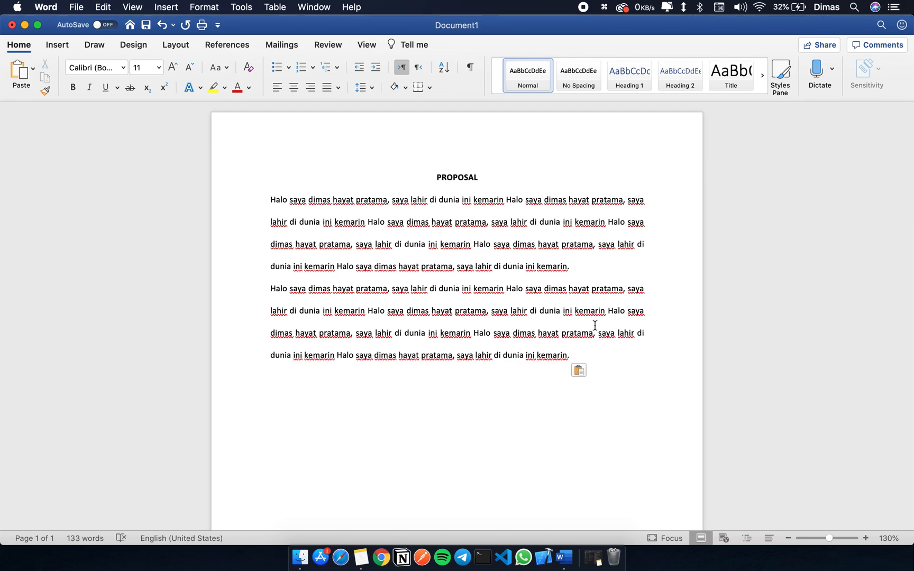
Step: Set the line spacing of the second body paragraph to 1,15
{"action": "left_click_drag", "start_coordinate": [574, 354], "coordinate": [275, 290]}
{"action": "left_click", "coordinate": [362, 87]}
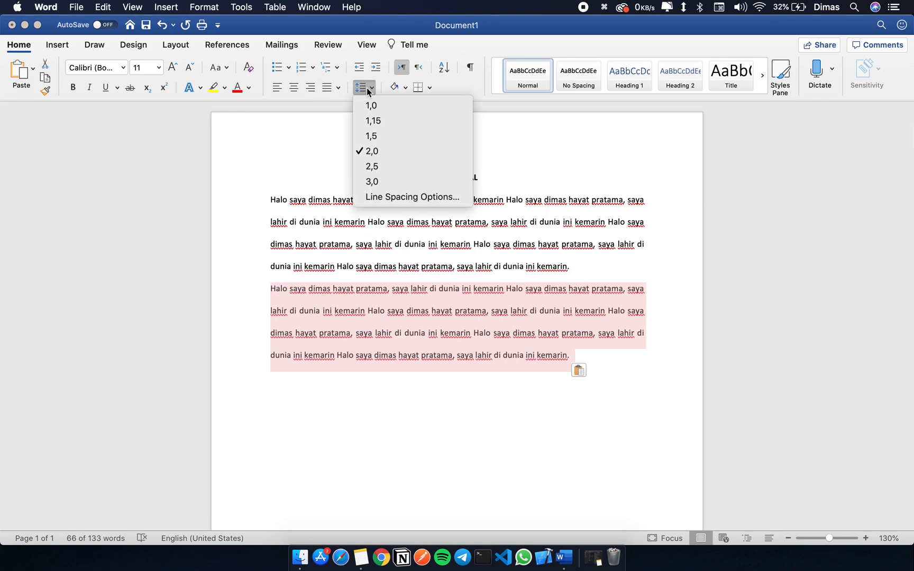
{"action": "left_click", "coordinate": [400, 119]}
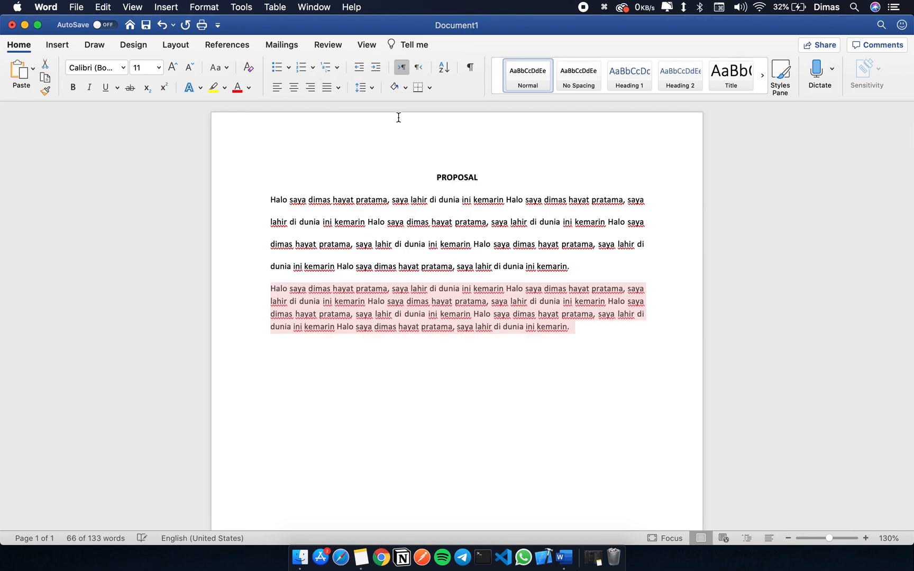
{"action": "left_click", "coordinate": [437, 327]}
Step: Check which line spacing option is set for the first body paragraph and compare its lines with the second paragraph
{"action": "left_click_drag", "start_coordinate": [580, 266], "coordinate": [303, 208]}
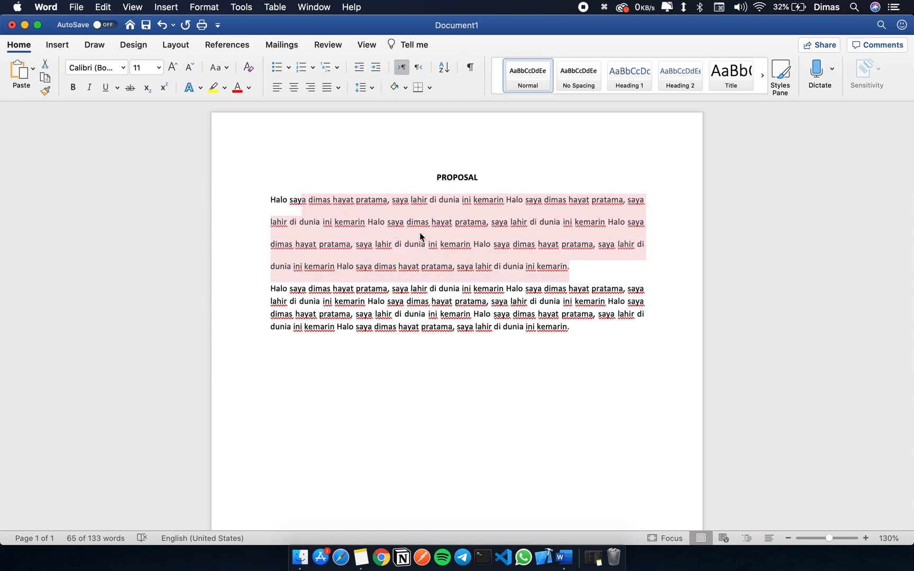
{"action": "left_click", "coordinate": [437, 267]}
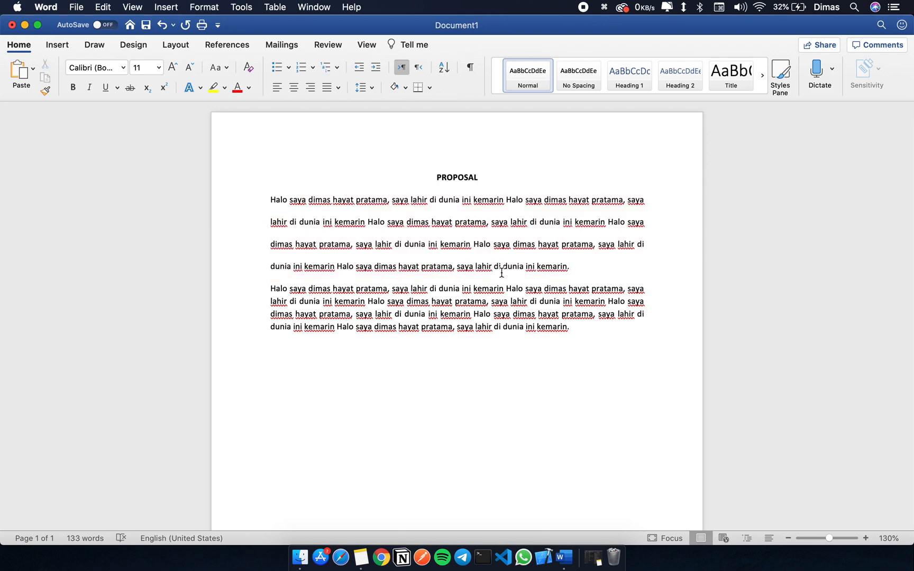
{"action": "left_click_drag", "start_coordinate": [500, 273], "coordinate": [382, 199]}
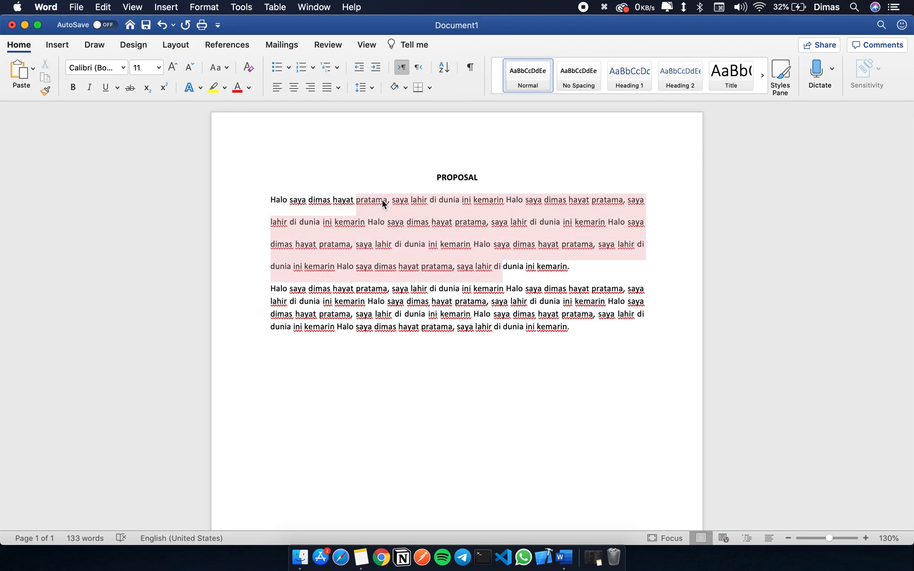
{"action": "left_click", "coordinate": [368, 92]}
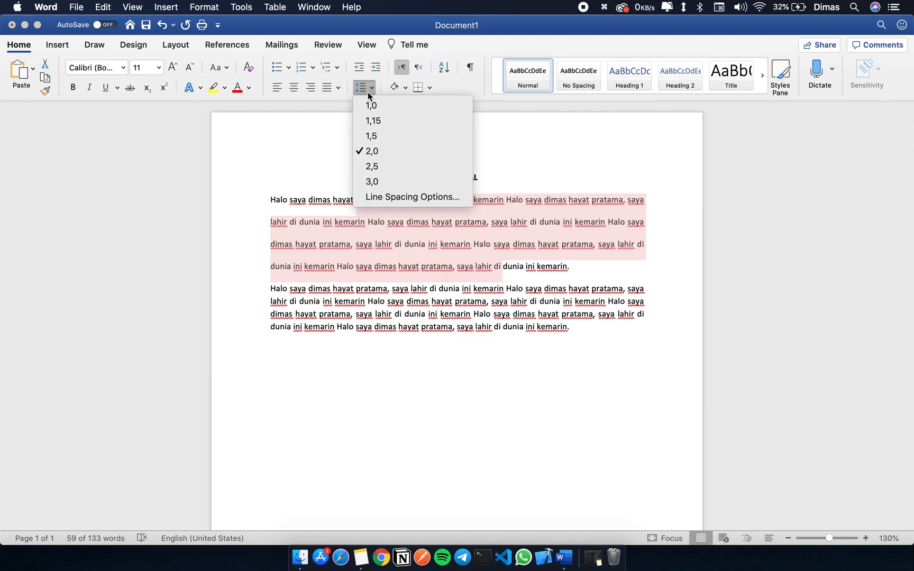
{"action": "left_click", "coordinate": [367, 91]}
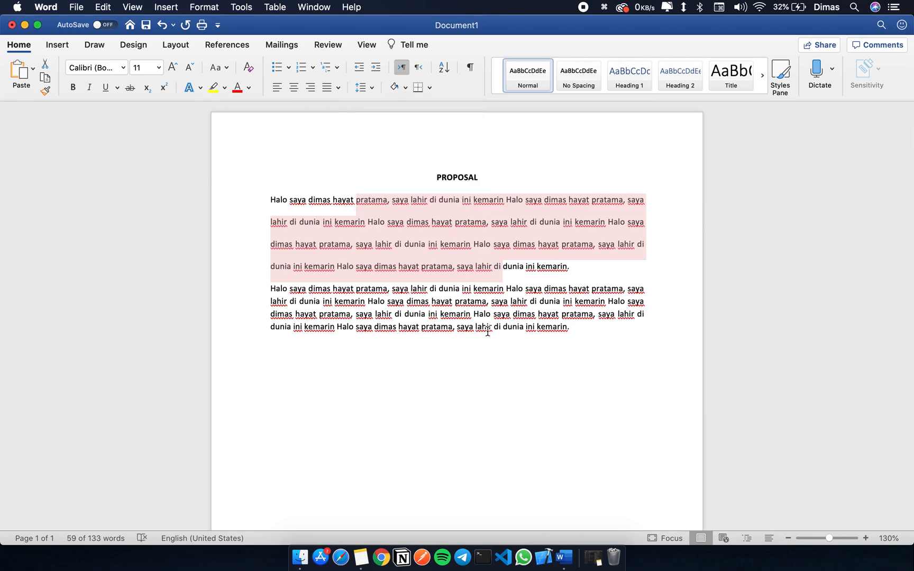
{"action": "left_click", "coordinate": [582, 281]}
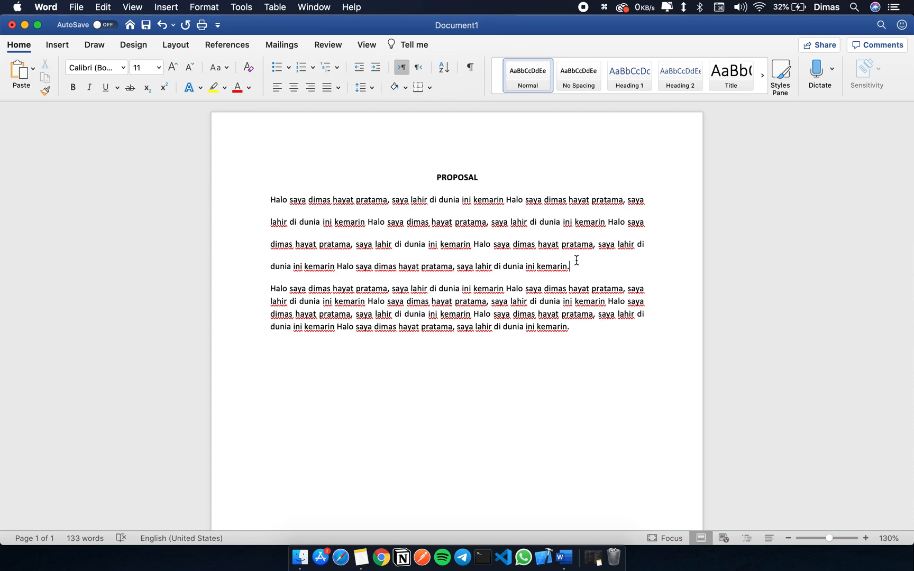
{"action": "left_click_drag", "start_coordinate": [589, 271], "coordinate": [430, 202]}
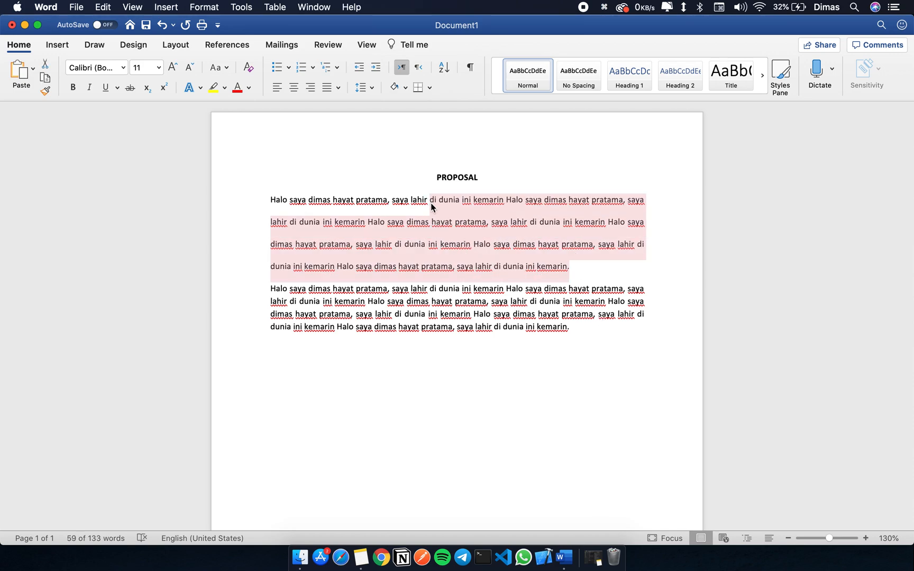
{"action": "left_click", "coordinate": [369, 88]}
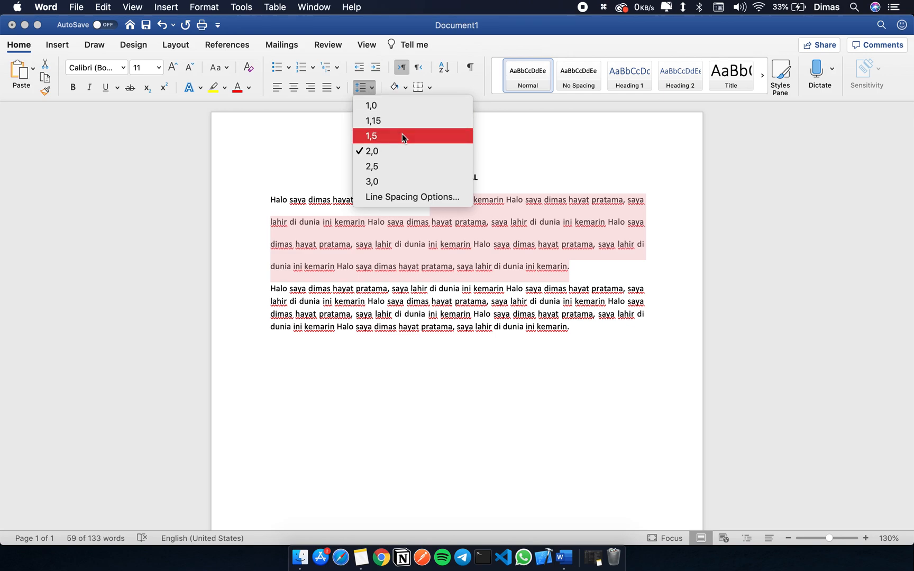
{"action": "left_click", "coordinate": [548, 281]}
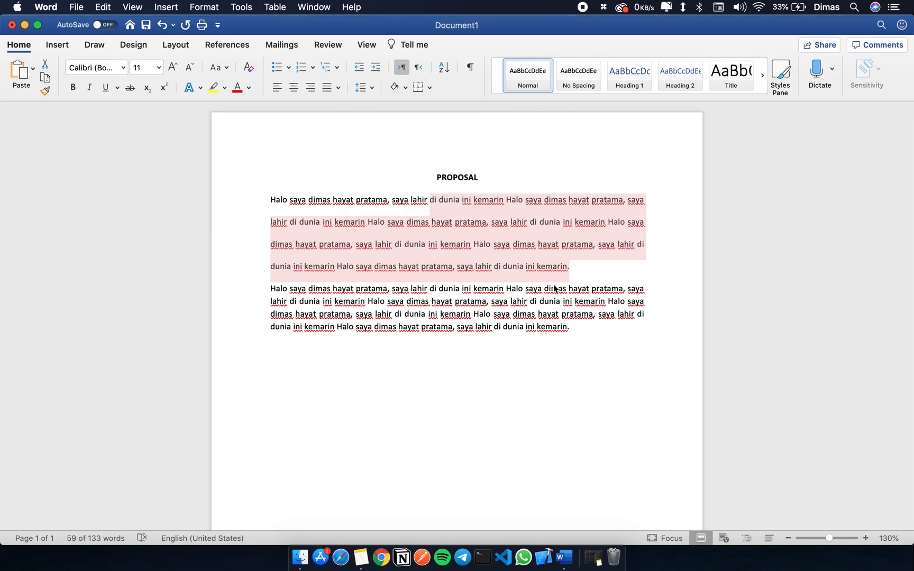
{"action": "left_click", "coordinate": [582, 331]}
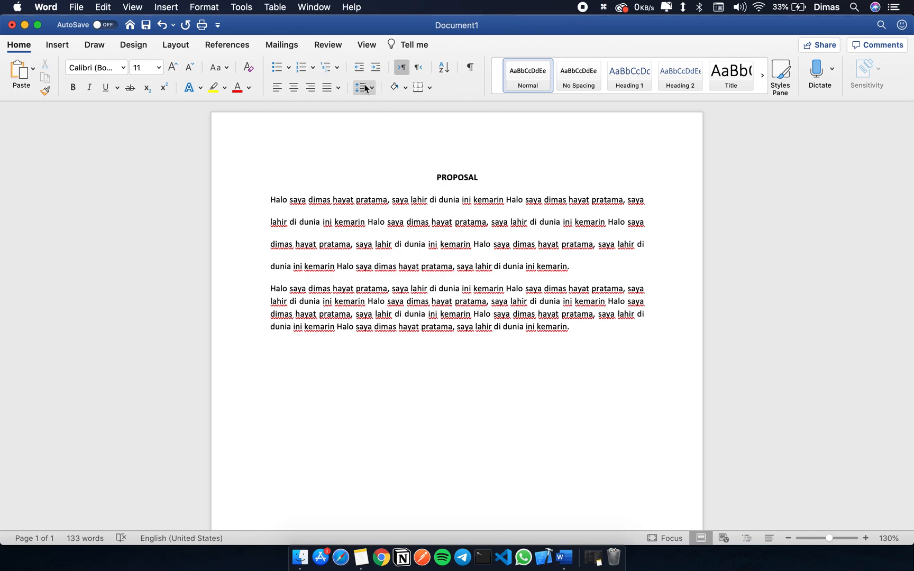
Step: Look through the drawing, insertion and design tools, including the document's paragraph spacing presets
{"action": "left_click", "coordinate": [94, 45]}
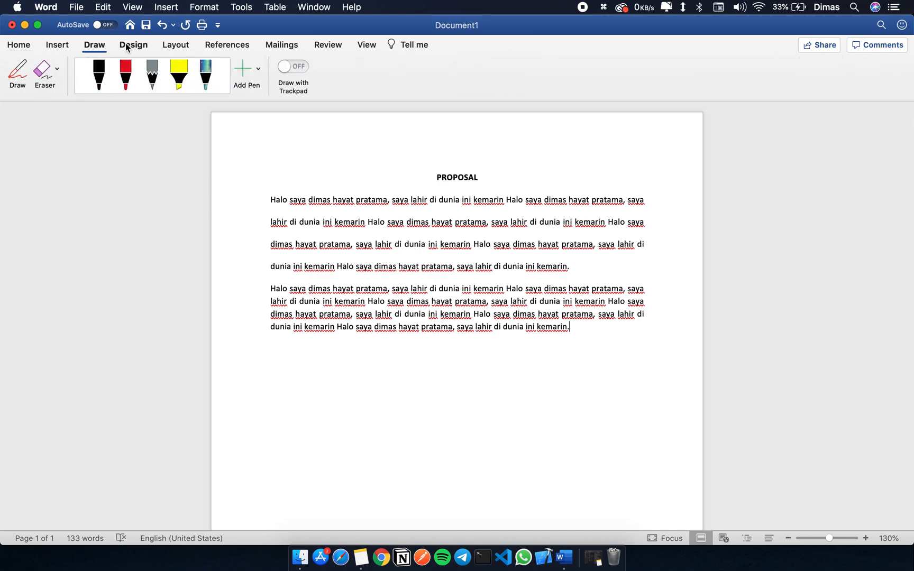
{"action": "left_click", "coordinate": [70, 46]}
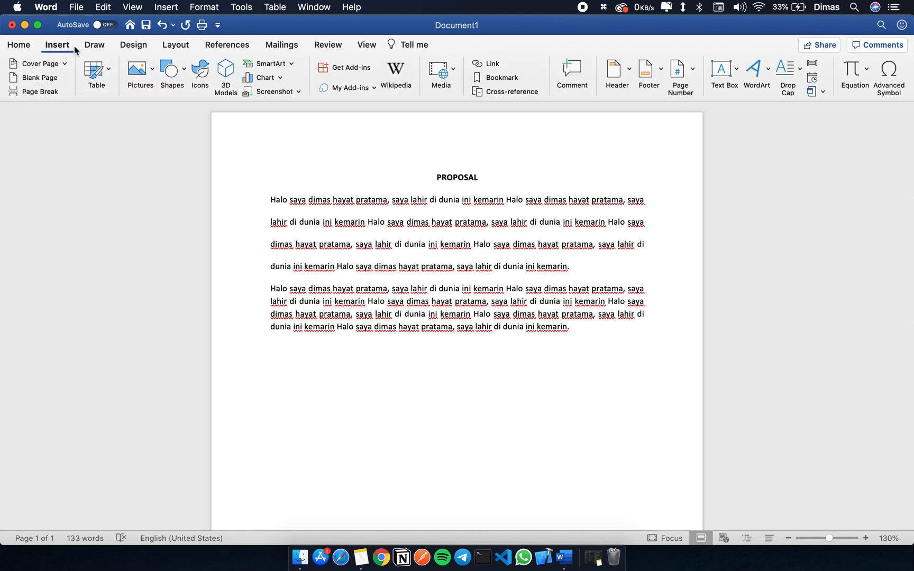
{"action": "left_click", "coordinate": [125, 49]}
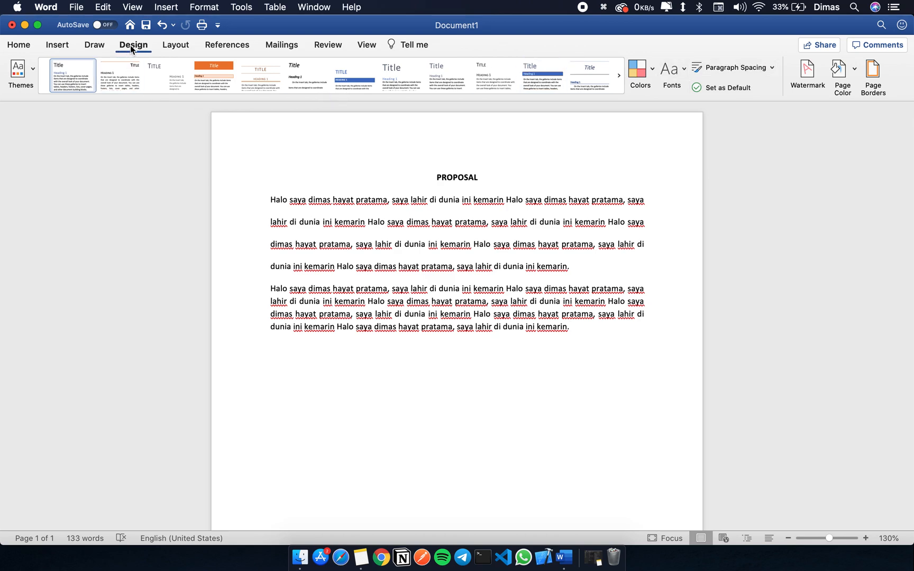
{"action": "left_click", "coordinate": [726, 73]}
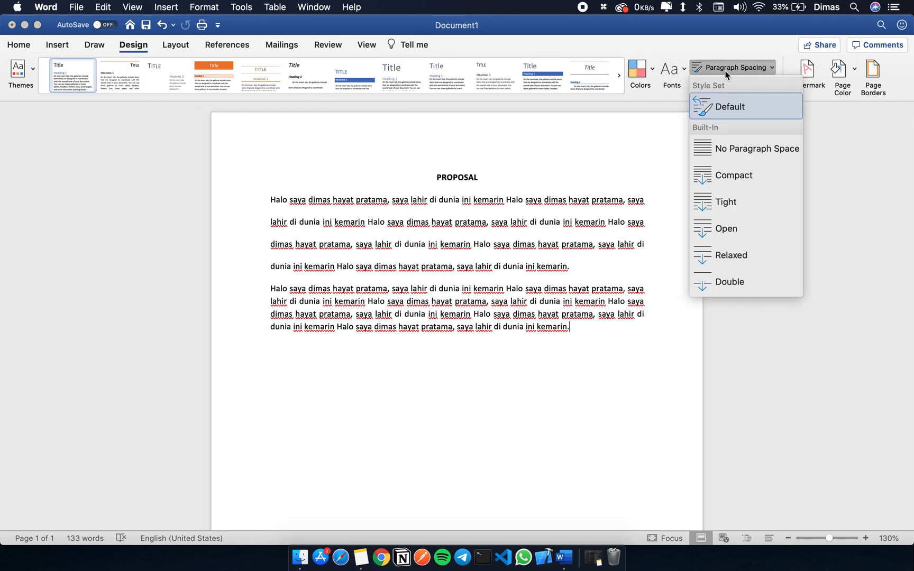
{"action": "left_click", "coordinate": [746, 176]}
Step: Set the line spacing of the first body paragraph to 1,0
{"action": "left_click_drag", "start_coordinate": [592, 264], "coordinate": [317, 190]}
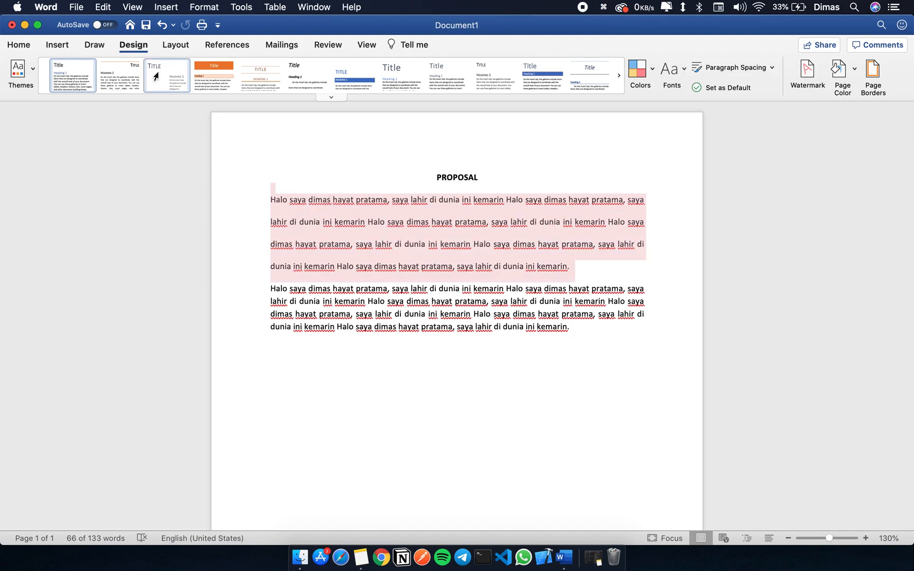
{"action": "left_click", "coordinate": [58, 46]}
{"action": "left_click", "coordinate": [30, 49]}
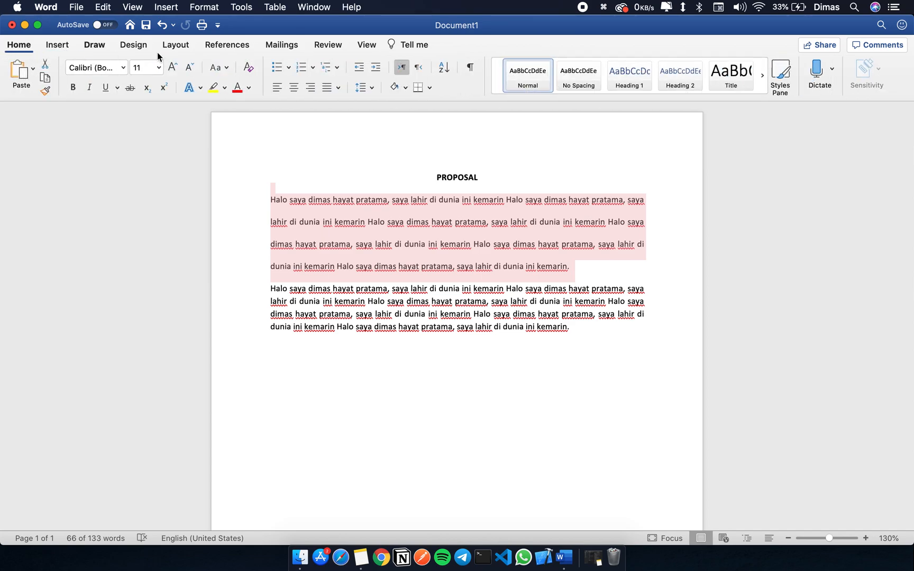
{"action": "left_click", "coordinate": [363, 87]}
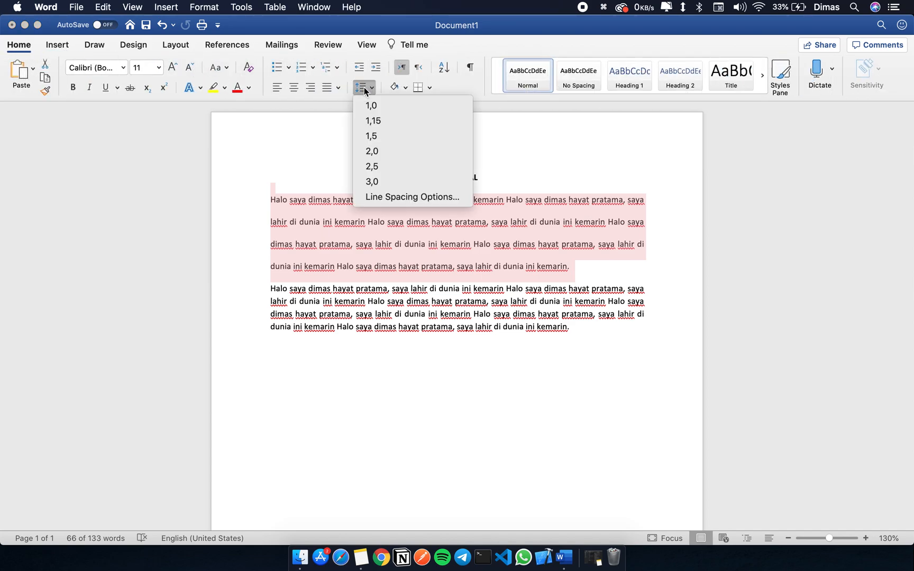
{"action": "left_click", "coordinate": [392, 120]}
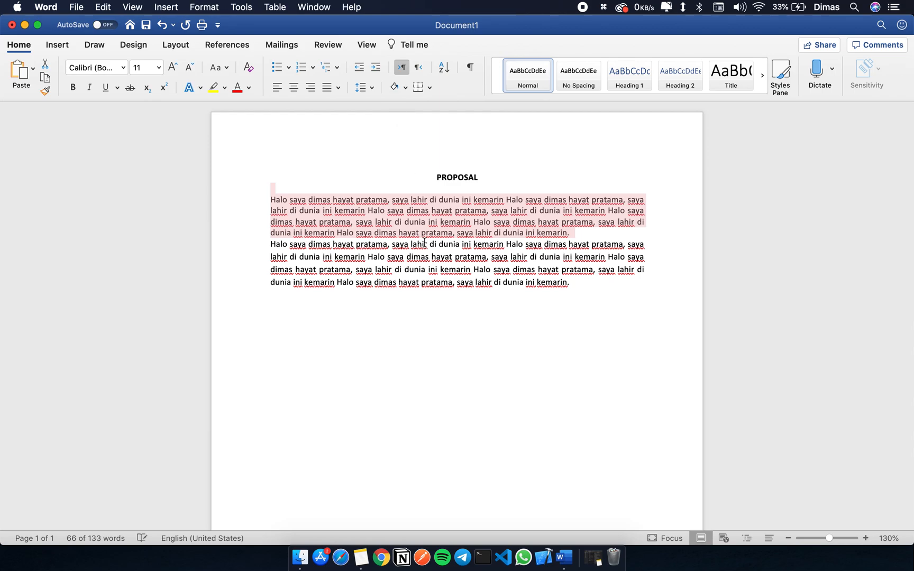
{"action": "left_click", "coordinate": [429, 259]}
Step: Set the line spacing of the second body paragraph to 1,0
{"action": "left_click_drag", "start_coordinate": [532, 271], "coordinate": [369, 257]}
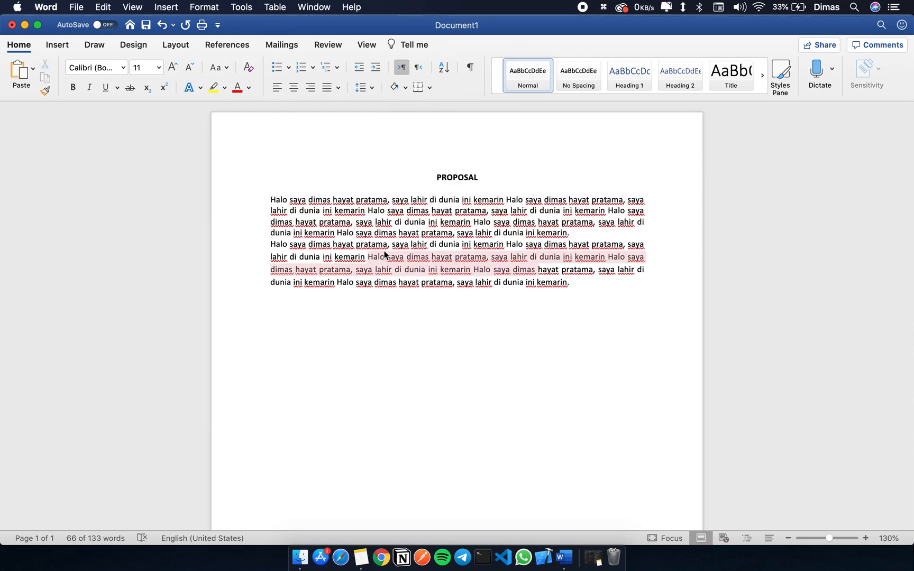
{"action": "left_click", "coordinate": [364, 87]}
{"action": "left_click", "coordinate": [388, 110]}
{"action": "left_click", "coordinate": [391, 239]}
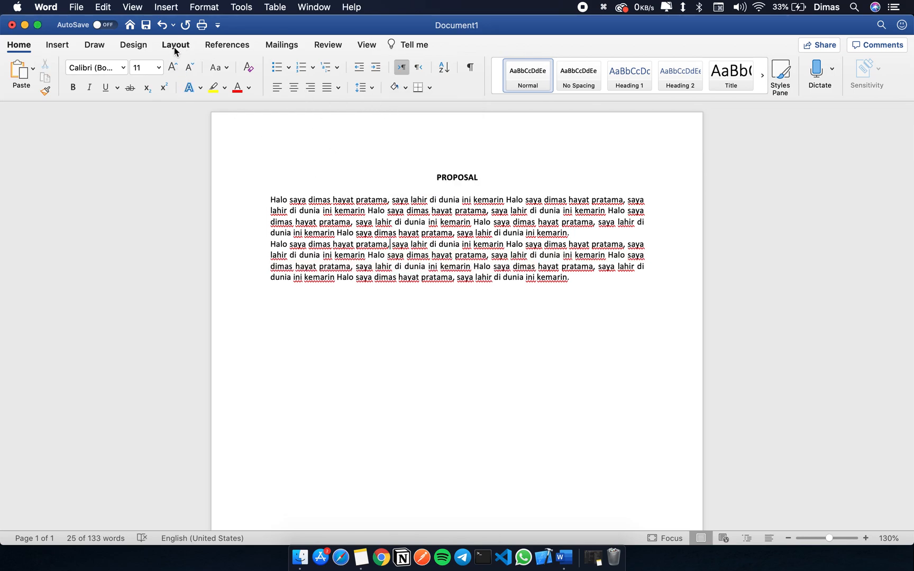
Step: Apply the Compact paragraph spacing preset to the document and highlight the gap between the two body paragraphs
{"action": "left_click", "coordinate": [140, 46]}
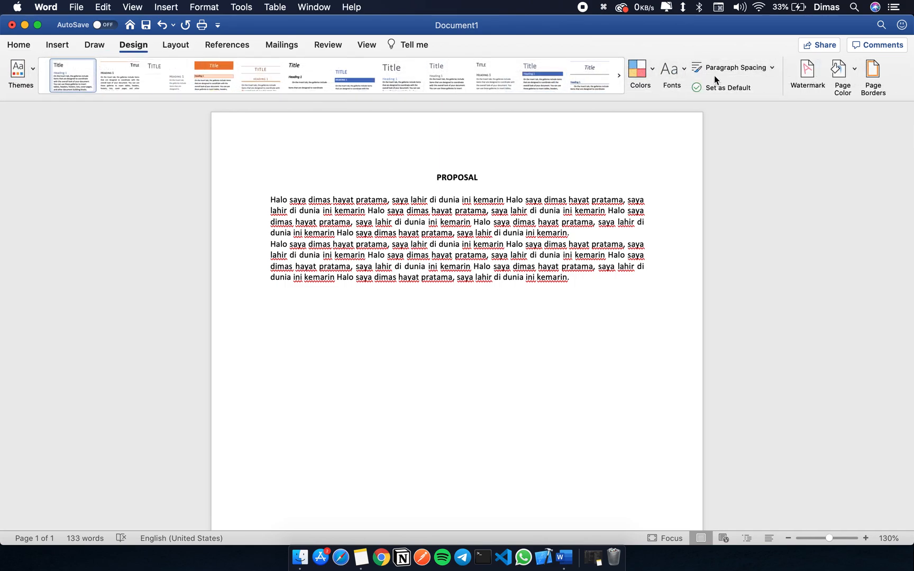
{"action": "left_click", "coordinate": [736, 74]}
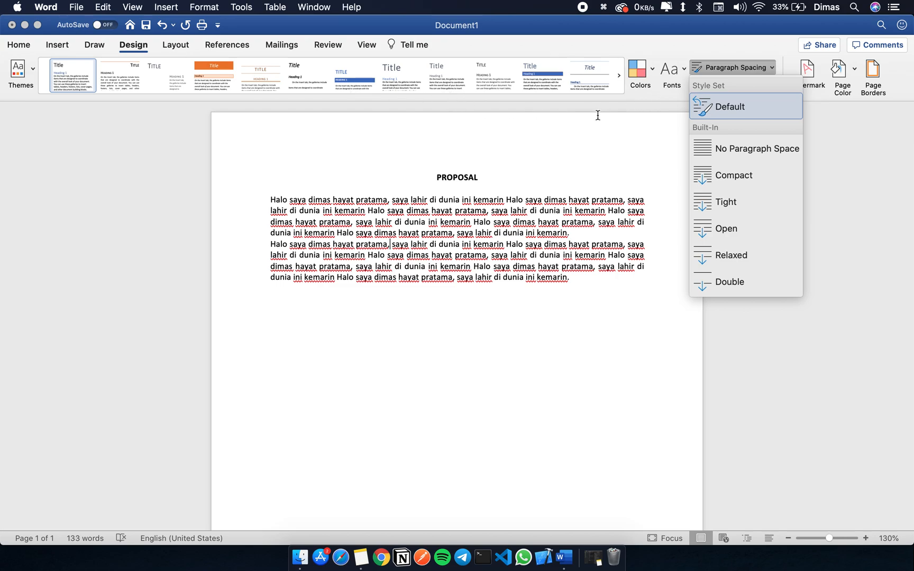
{"action": "left_click", "coordinate": [756, 176]}
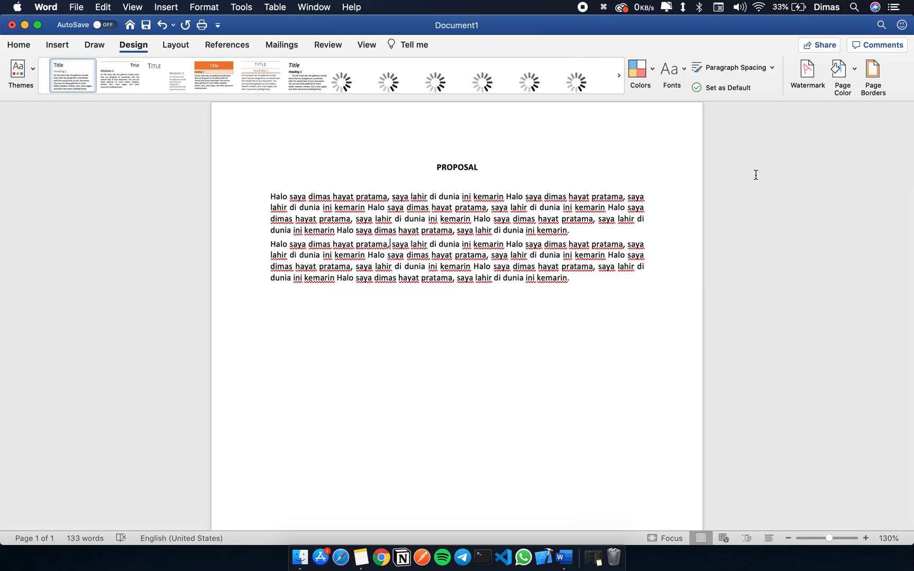
{"action": "left_click_drag", "start_coordinate": [391, 231], "coordinate": [395, 243]}
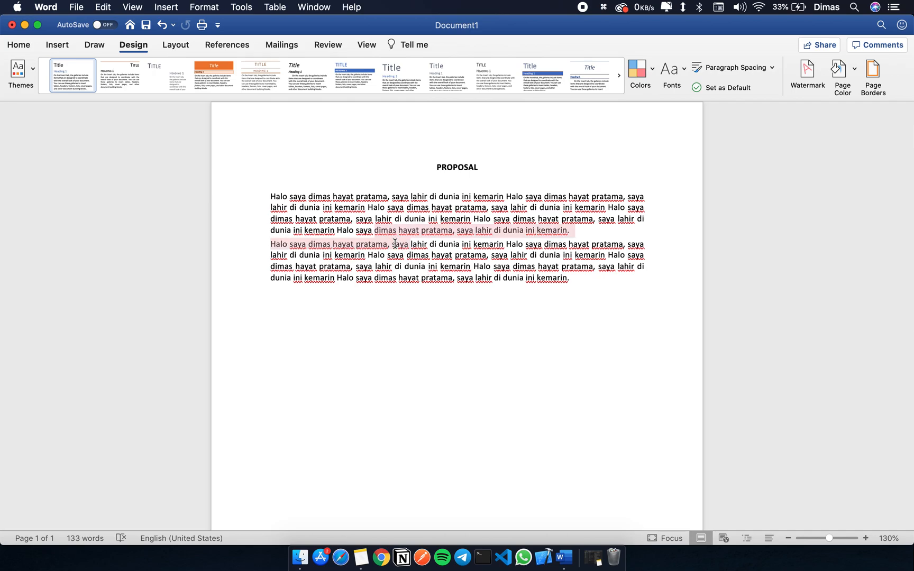
{"action": "left_click", "coordinate": [576, 236]}
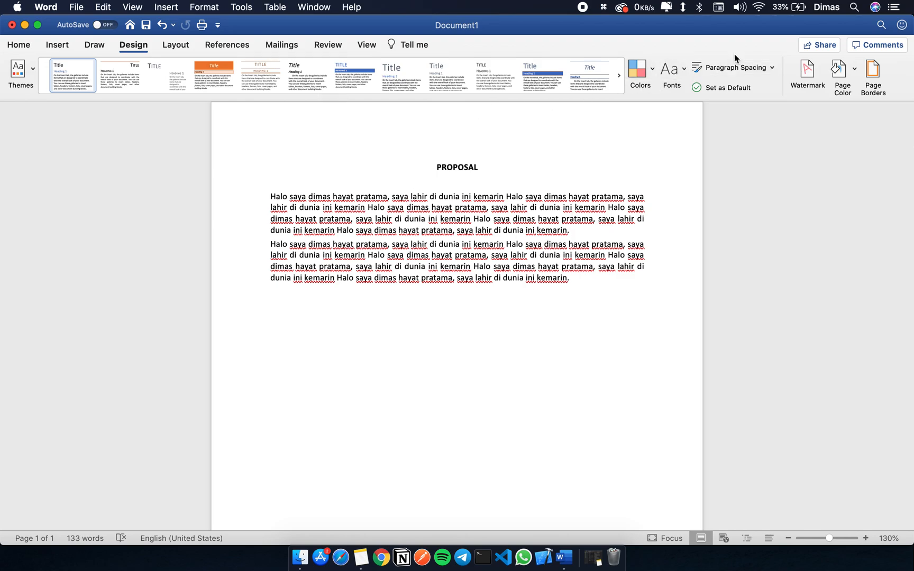
Step: Try the Relaxed and Double paragraph spacing presets on the document to compare the gaps between paragraphs
{"action": "left_click", "coordinate": [742, 68]}
{"action": "left_click", "coordinate": [759, 253]}
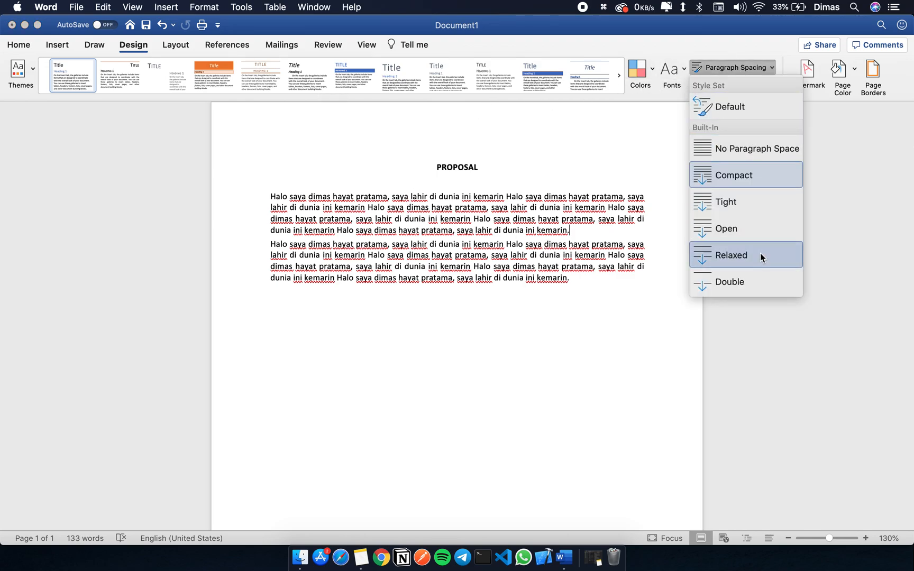
{"action": "left_click", "coordinate": [732, 67]}
{"action": "left_click", "coordinate": [753, 283]}
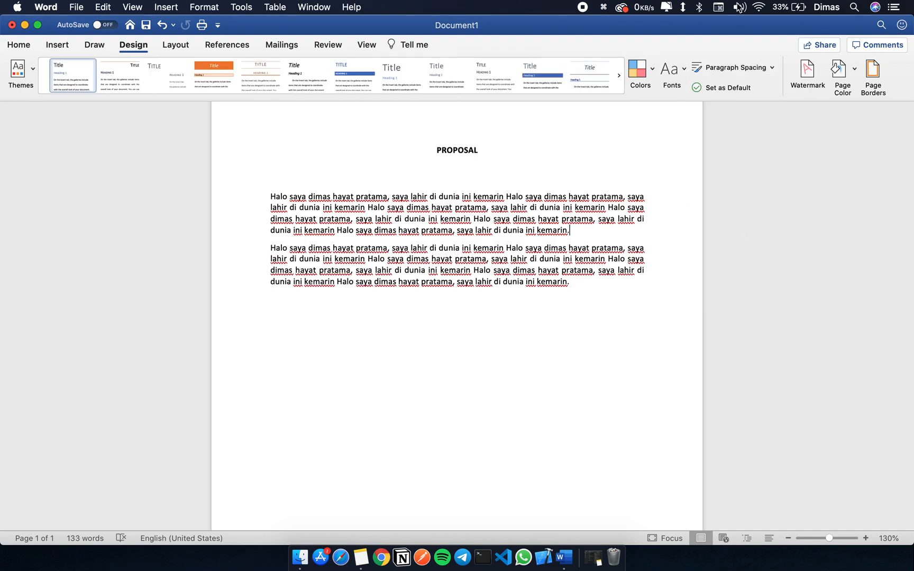
Step: Try the Tight and Compact paragraph spacing presets, and highlight the text across the gap between the body paragraphs
{"action": "left_click", "coordinate": [738, 69]}
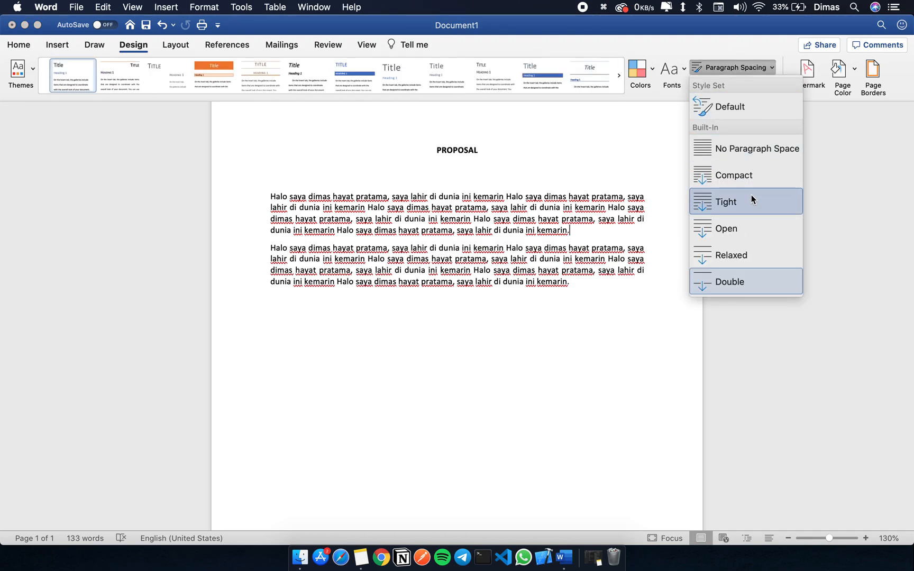
{"action": "left_click", "coordinate": [751, 195]}
{"action": "left_click", "coordinate": [742, 68]}
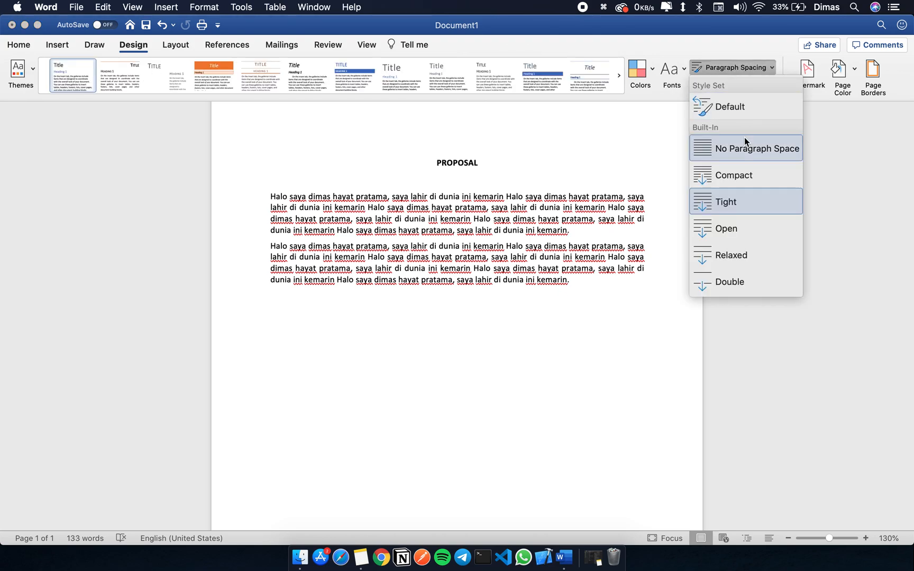
{"action": "left_click", "coordinate": [752, 168]}
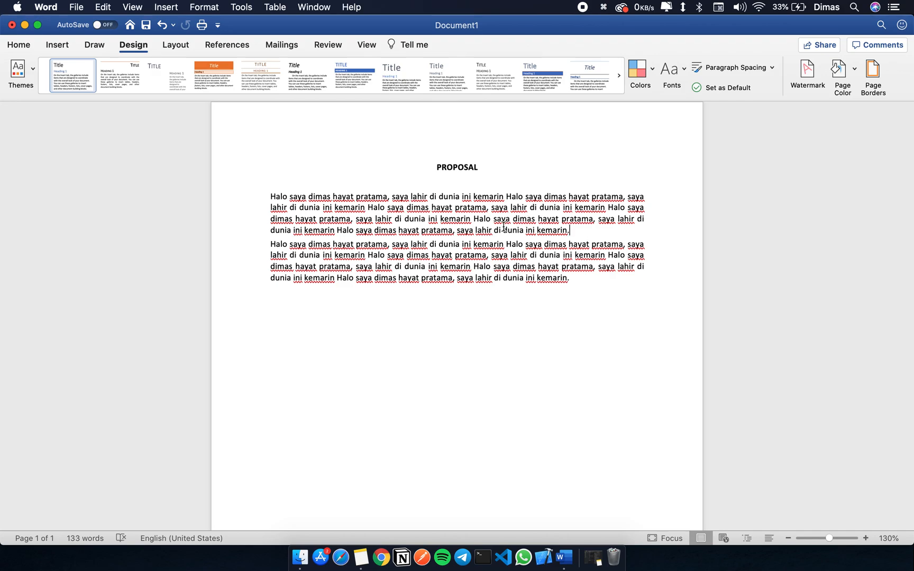
{"action": "left_click_drag", "start_coordinate": [504, 228], "coordinate": [536, 246]}
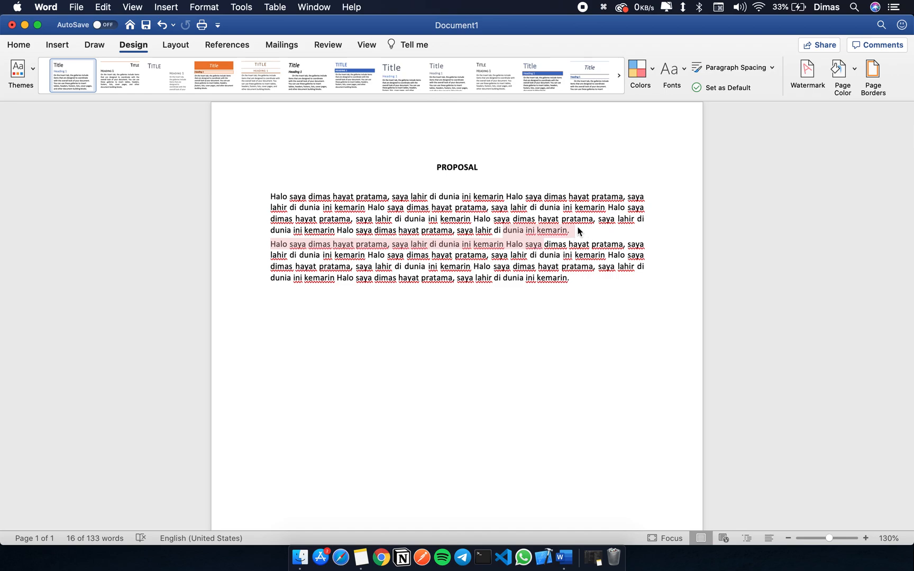
{"action": "left_click", "coordinate": [533, 245]}
Step: Apply the Double paragraph spacing preset and insert an empty paragraph between the two body paragraphs
{"action": "left_click", "coordinate": [738, 67]}
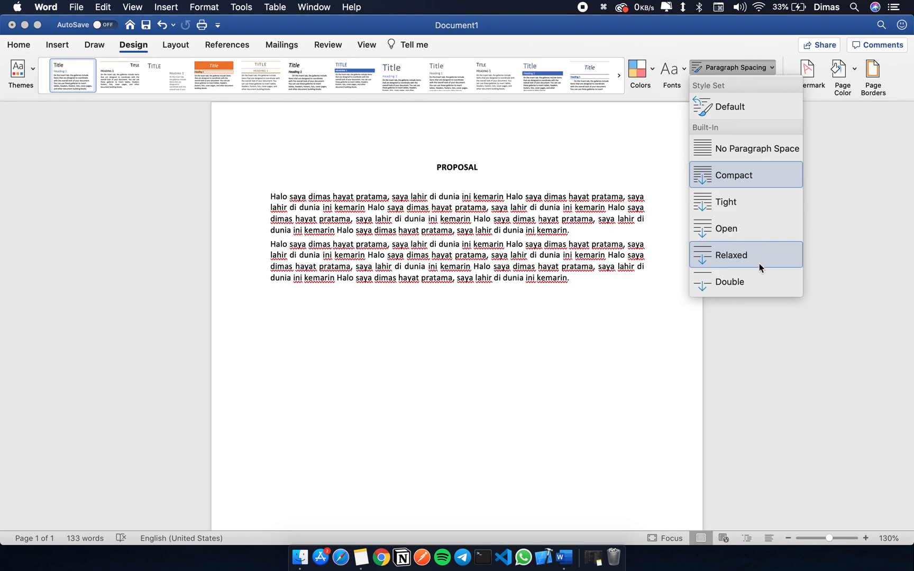
{"action": "left_click", "coordinate": [757, 280]}
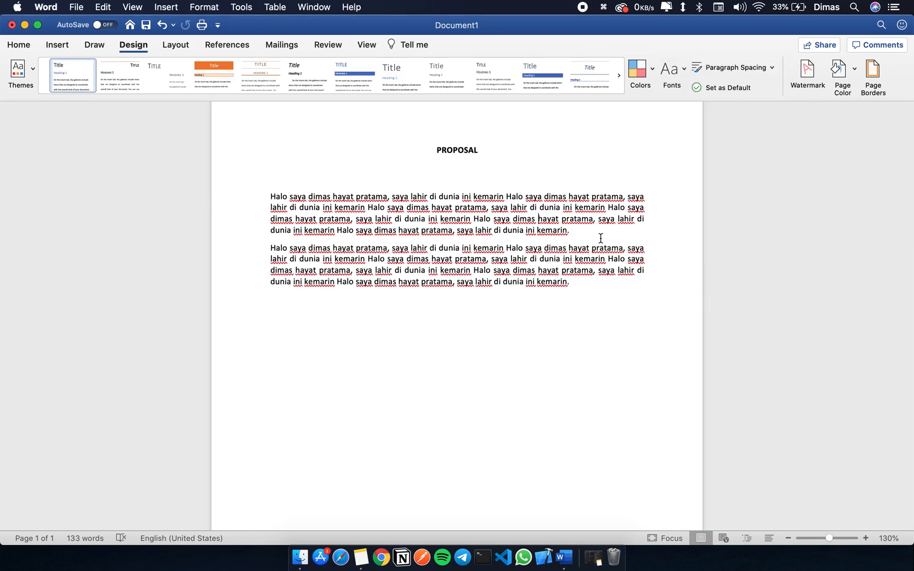
{"action": "key", "text": "Return"}
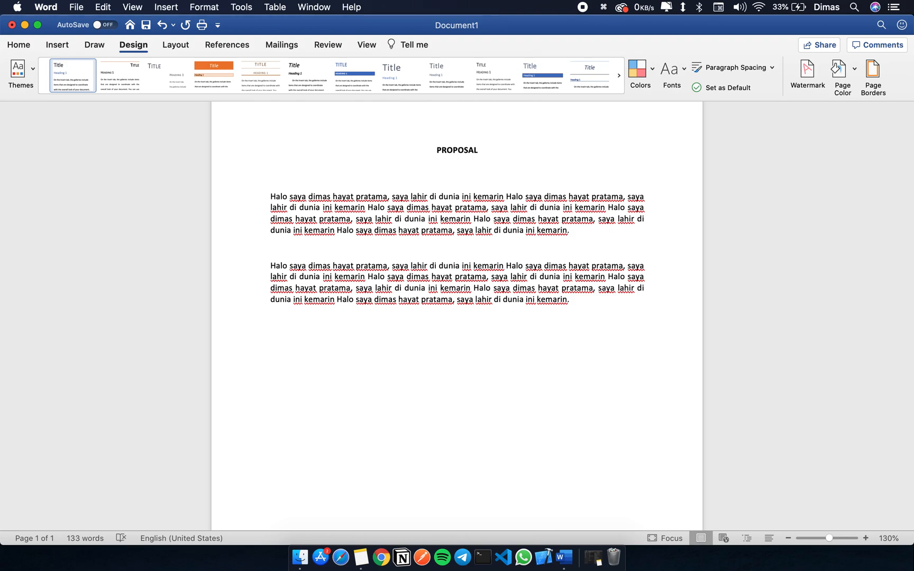
Step: Restore the document's Default paragraph spacing and remove the empty paragraph between the two body paragraphs
{"action": "left_click", "coordinate": [734, 67]}
{"action": "left_click", "coordinate": [730, 106]}
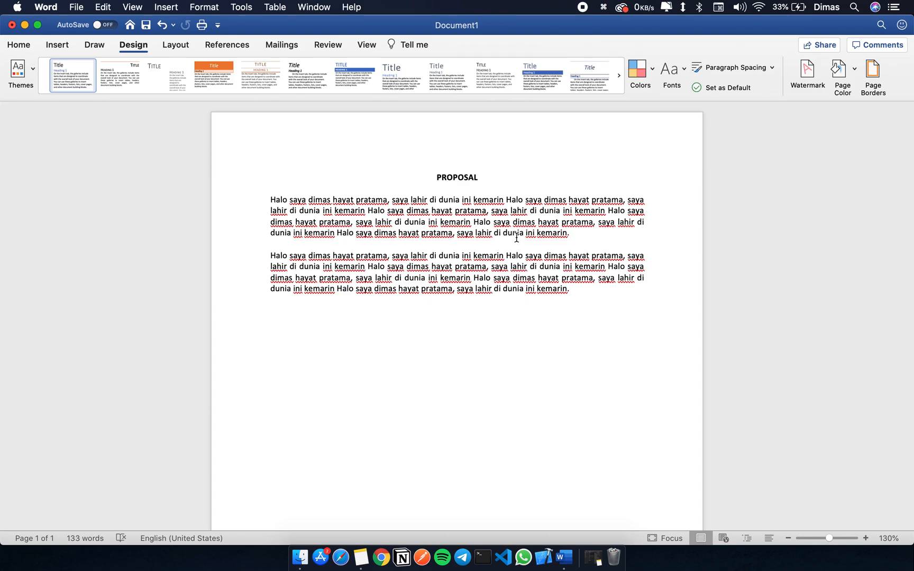
{"action": "key", "text": "BackSpace"}
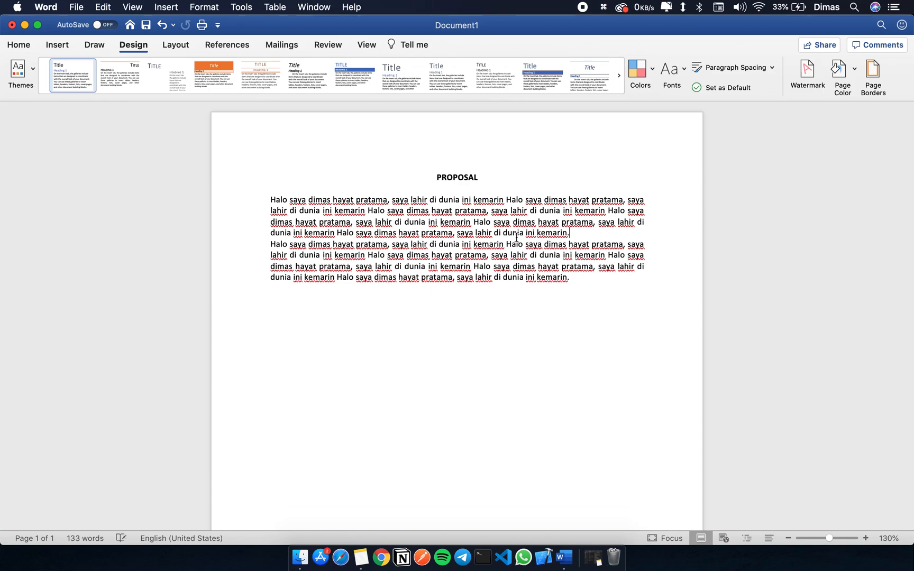
Step: Set the document's paragraph spacing to the Double preset
{"action": "left_click", "coordinate": [728, 65]}
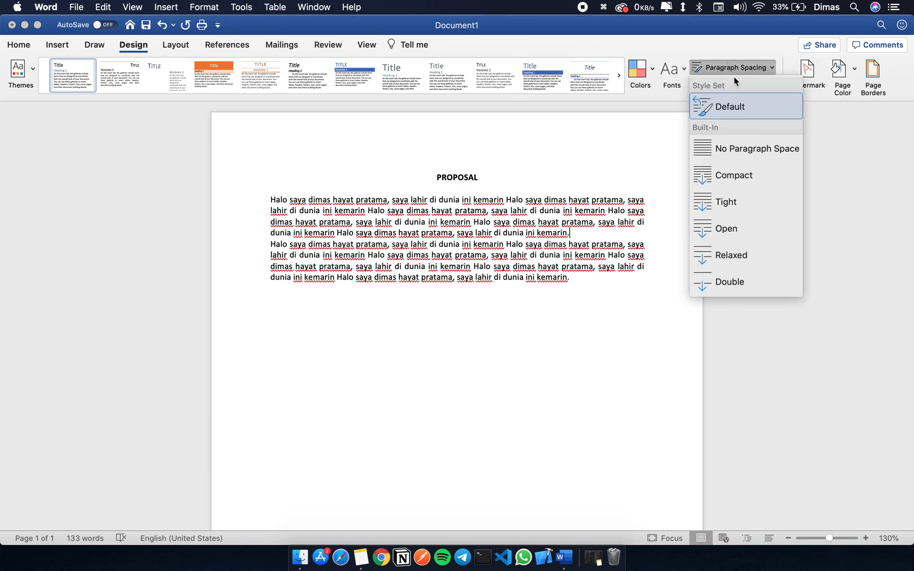
{"action": "left_click", "coordinate": [758, 280]}
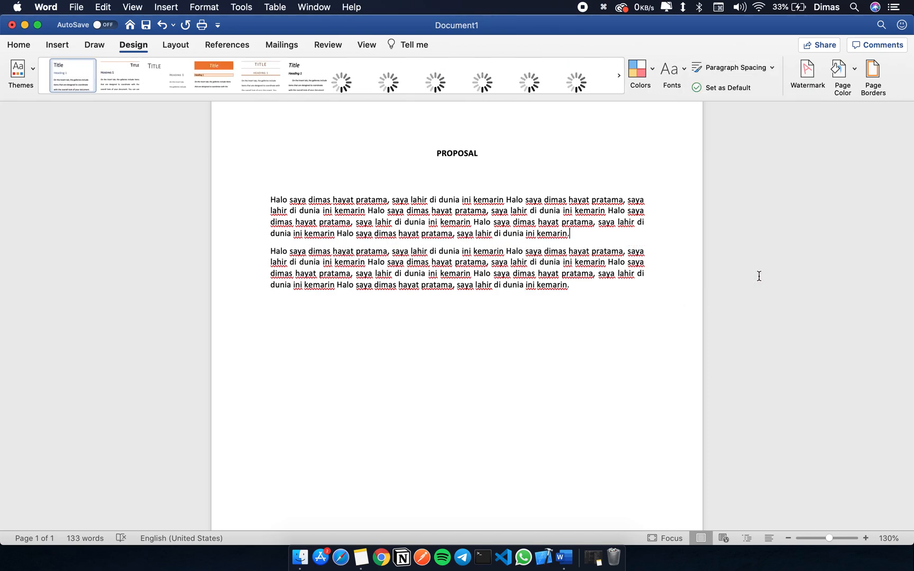